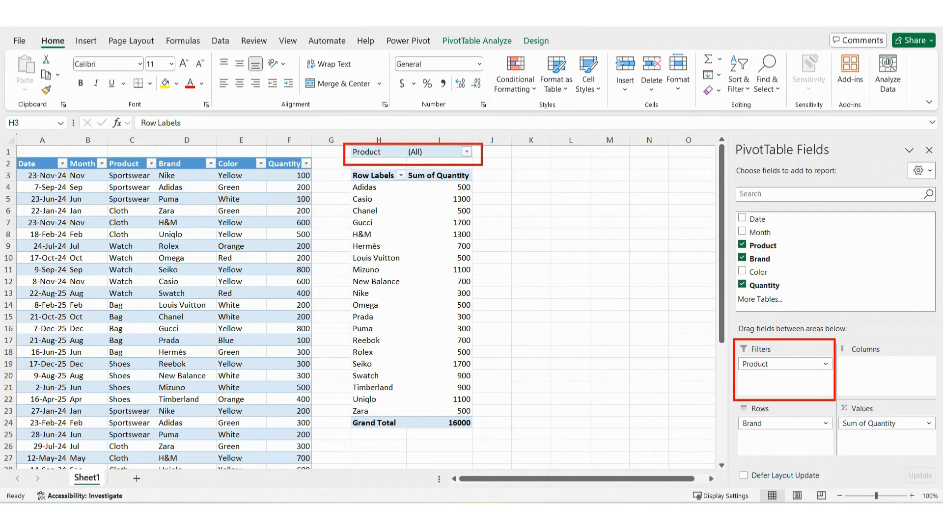
Filter the PivotTable with its Product report filter, choosing Bag first and replacing it with Cloth
{"action": "left_click", "coordinate": [467, 155]}
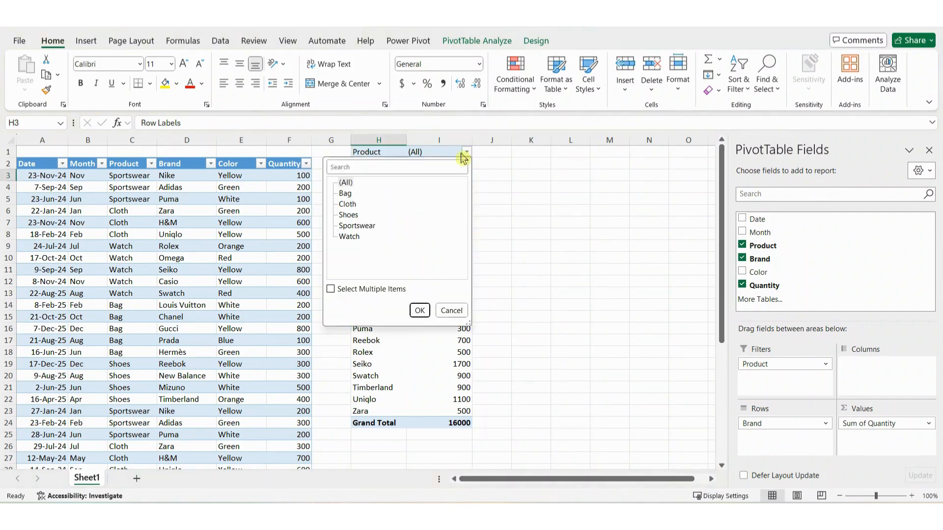
{"action": "left_click", "coordinate": [346, 193]}
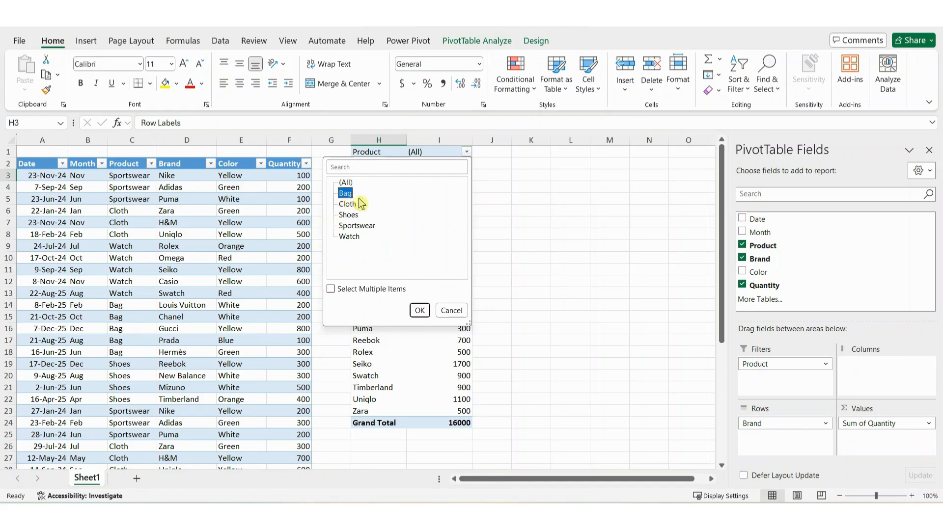
{"action": "left_click", "coordinate": [420, 310]}
{"action": "left_click", "coordinate": [467, 151]}
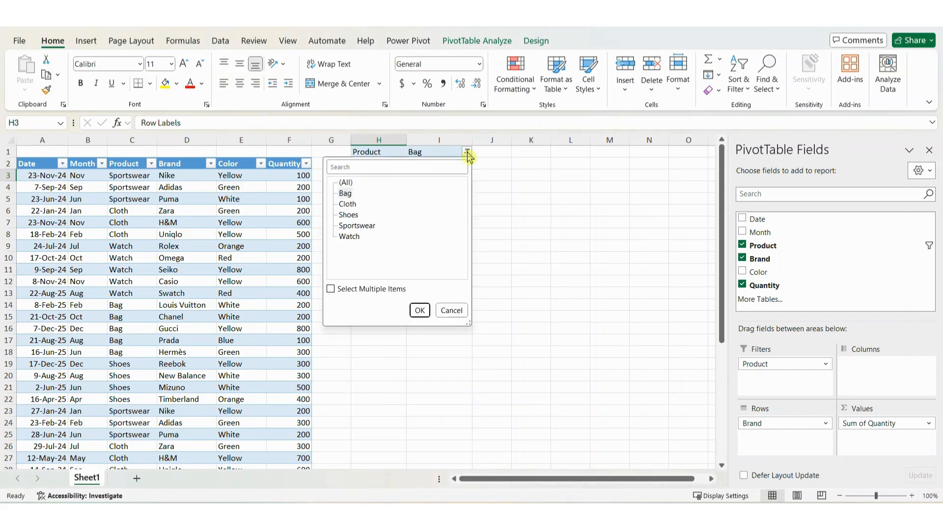
{"action": "left_click", "coordinate": [347, 204]}
{"action": "left_click", "coordinate": [415, 310]}
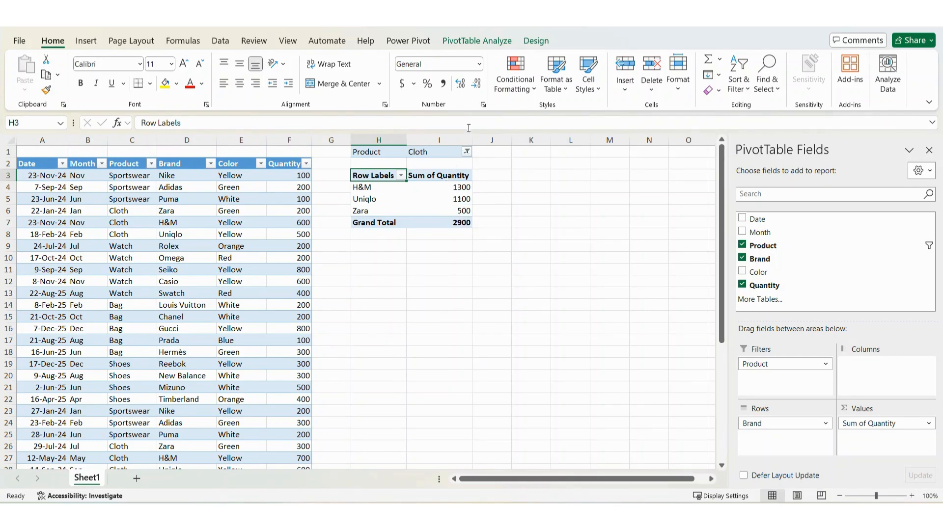
Start inserting a slicer for the PivotTable and move the field selection dialog closer to the data
{"action": "left_click", "coordinate": [475, 44]}
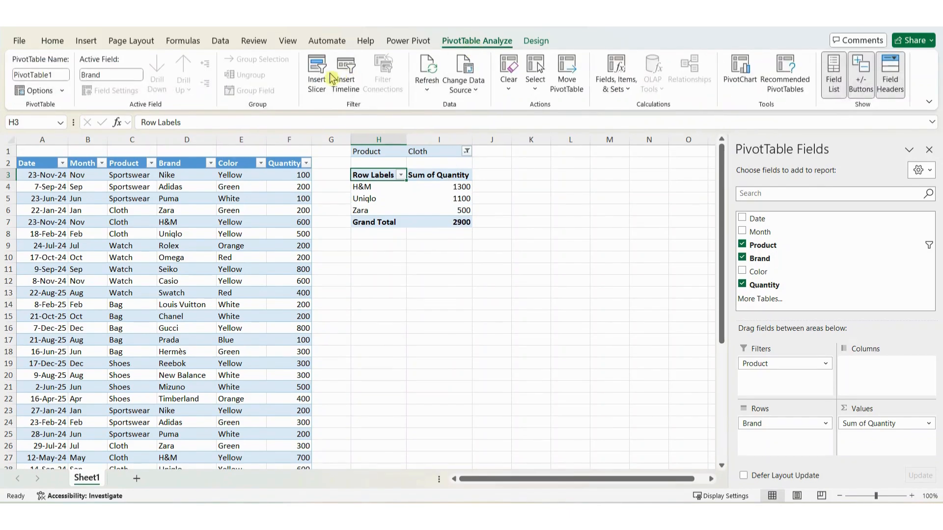
{"action": "left_click", "coordinate": [316, 79]}
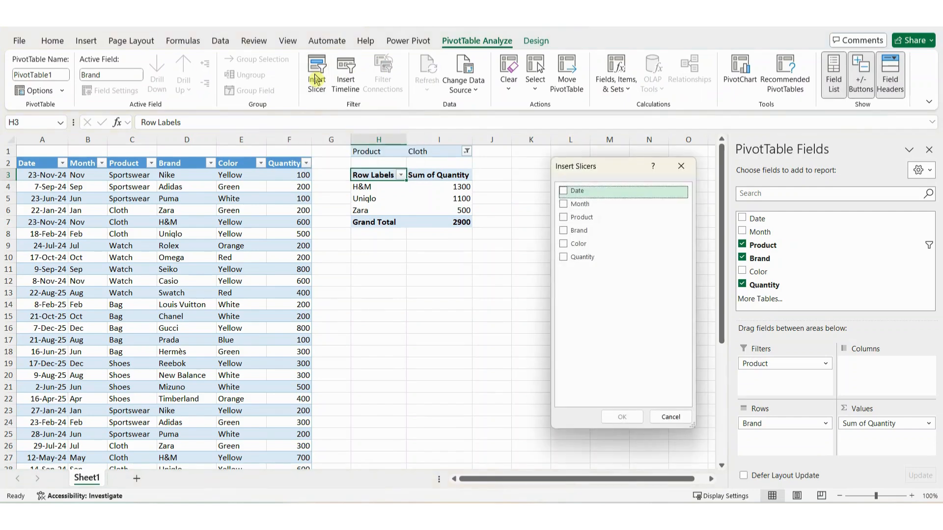
{"action": "left_click_drag", "start_coordinate": [626, 175], "coordinate": [583, 173]}
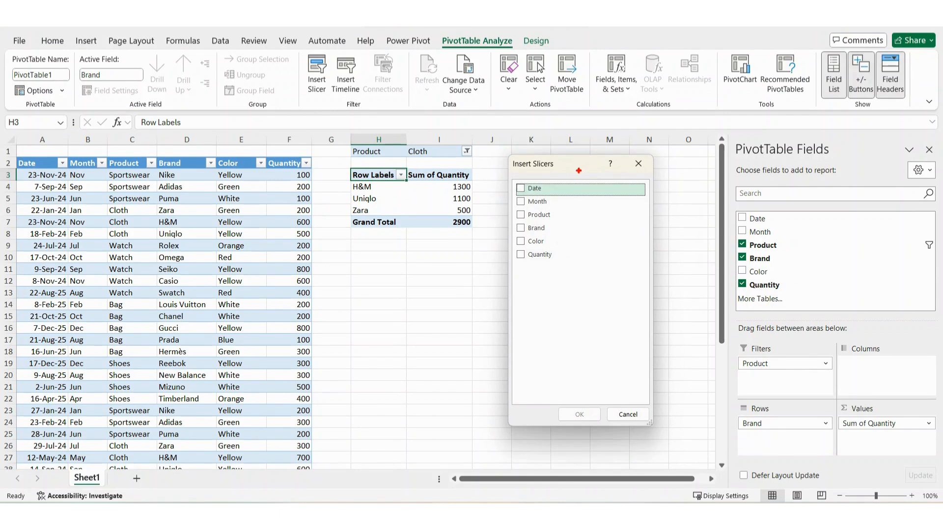
{"action": "mouse_move", "coordinate": [510, 179]}
{"action": "left_mouse_down"}
{"action": "mouse_move", "coordinate": [526, 228]}
{"action": "mouse_move", "coordinate": [564, 268]}
{"action": "mouse_move", "coordinate": [582, 269]}
{"action": "left_mouse_up"}
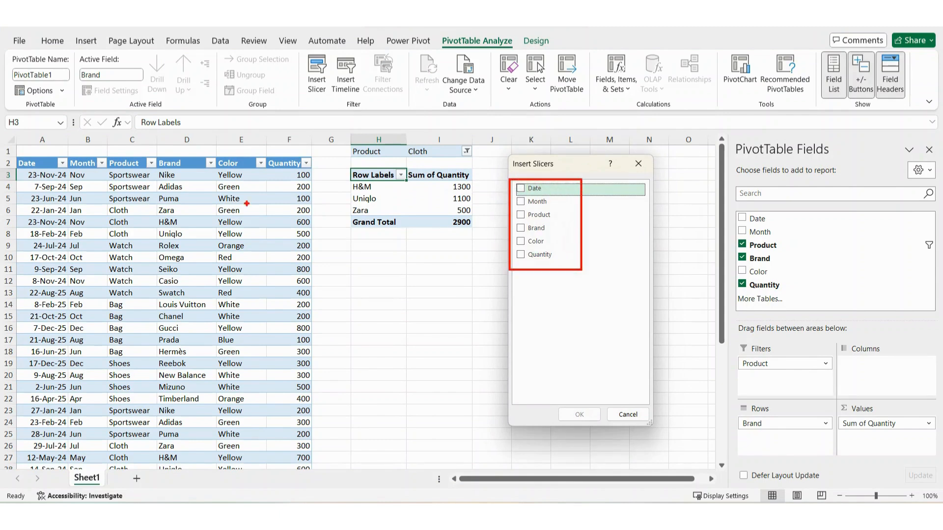
{"action": "mouse_move", "coordinate": [11, 151]}
{"action": "left_mouse_down"}
{"action": "mouse_move", "coordinate": [18, 168]}
{"action": "mouse_move", "coordinate": [318, 175]}
{"action": "left_mouse_up"}
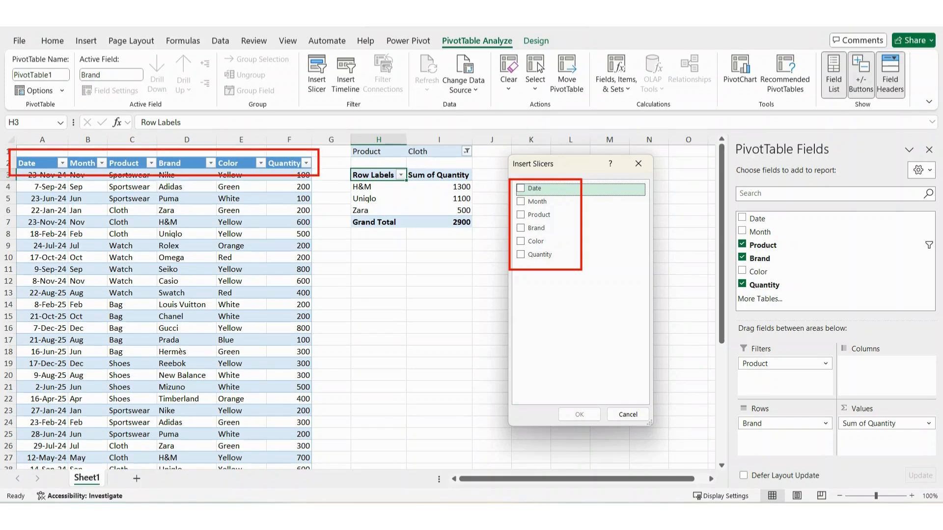
{"action": "key", "text": "Escape"}
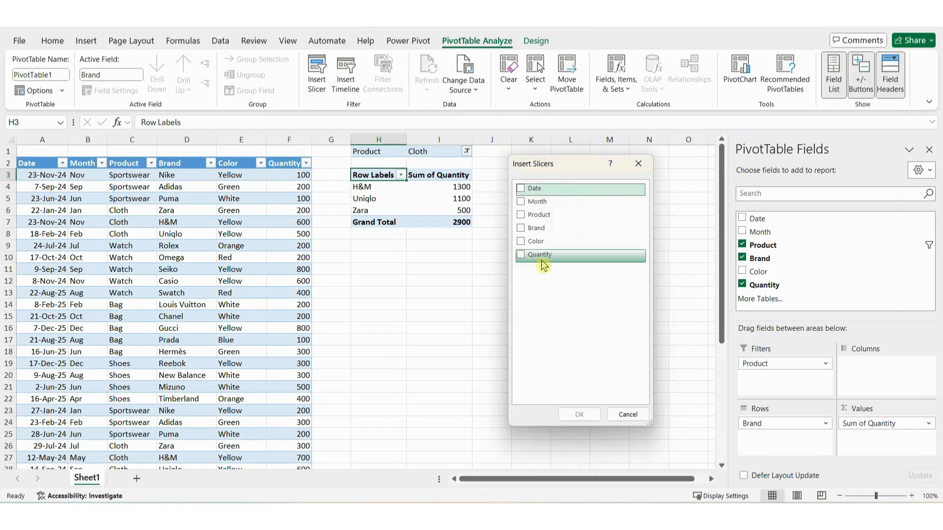
Insert a slicer for the Product field and place it beside the PivotTable over columns J to M
{"action": "left_click", "coordinate": [522, 216]}
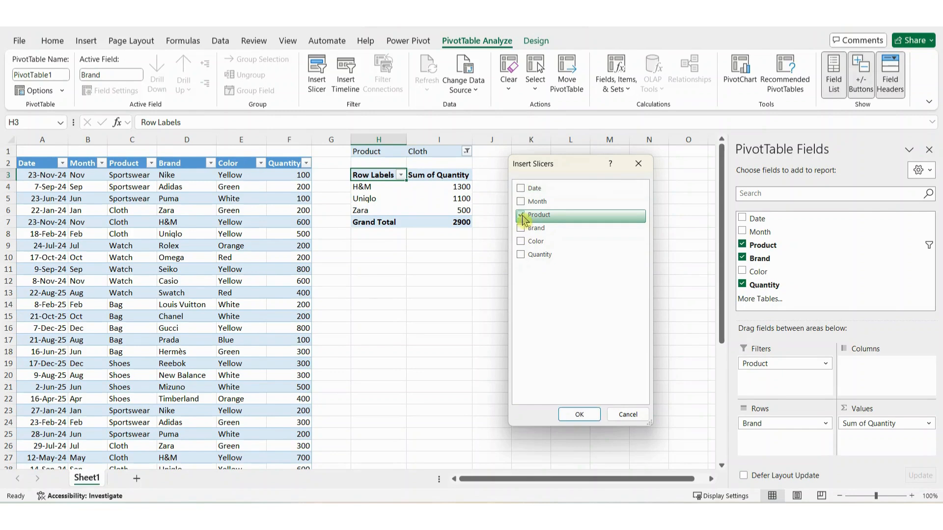
{"action": "left_click", "coordinate": [579, 414]}
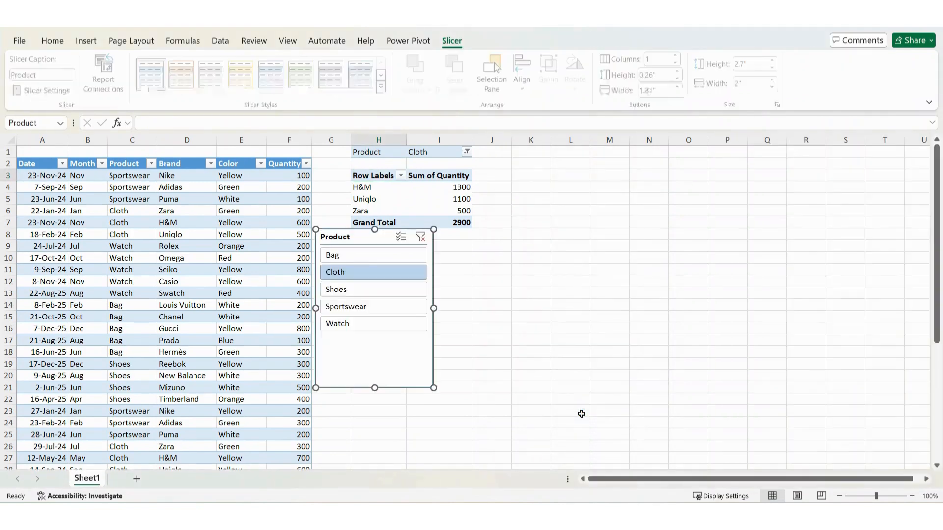
{"action": "left_click_drag", "start_coordinate": [345, 238], "coordinate": [523, 163]}
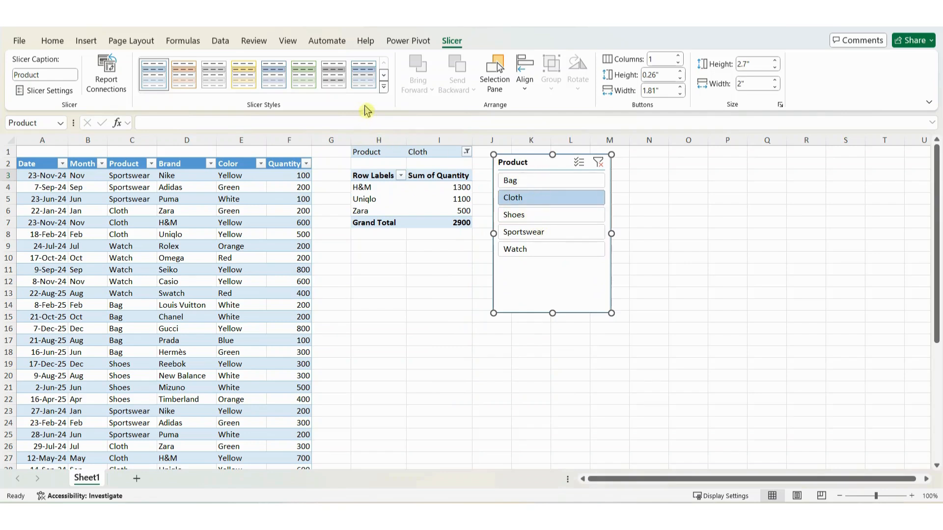
Give the Product slicer the dark orange style and a two-column layout, reducing its height to about 1.52"
{"action": "left_click", "coordinate": [383, 86]}
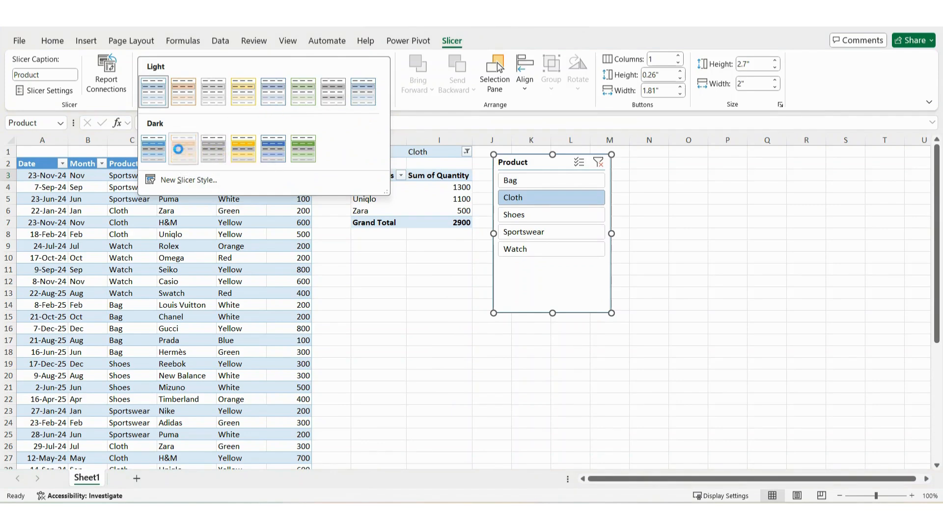
{"action": "left_click", "coordinate": [183, 154]}
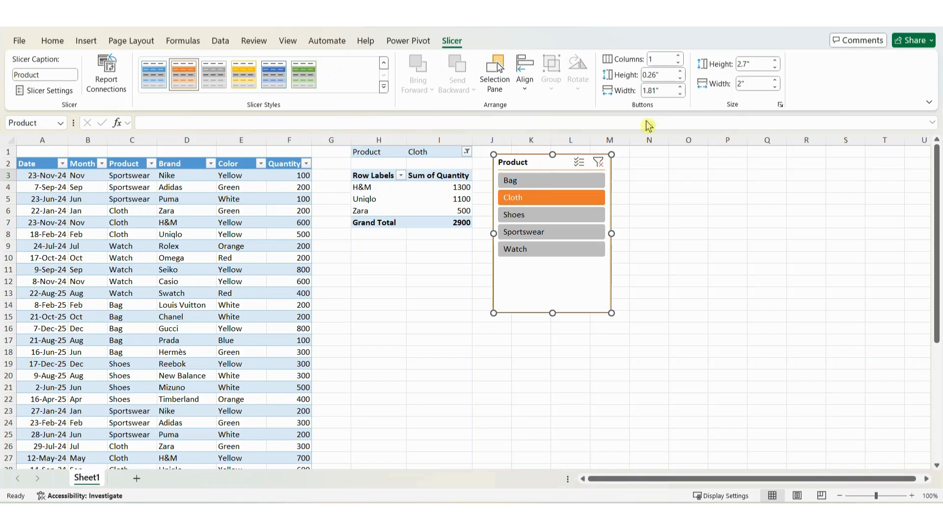
{"action": "left_click", "coordinate": [678, 57]}
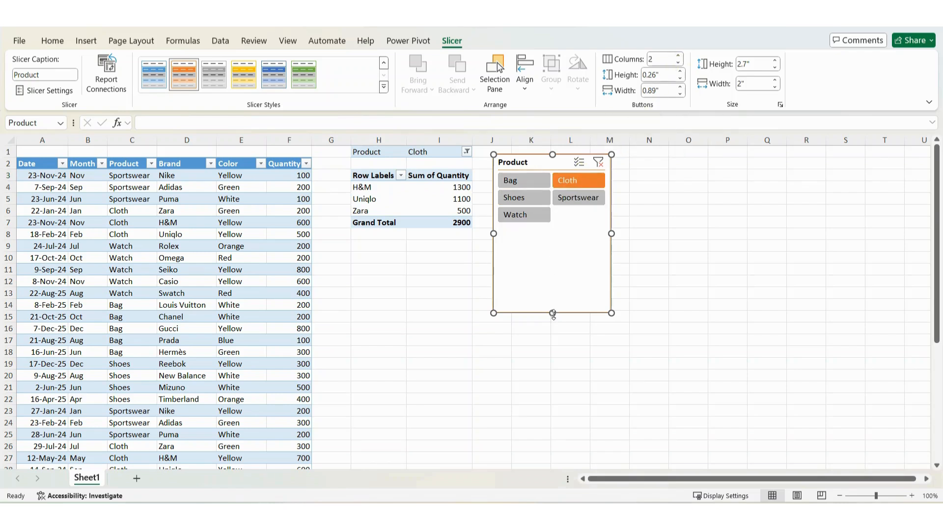
{"action": "left_click_drag", "start_coordinate": [553, 314], "coordinate": [552, 243]}
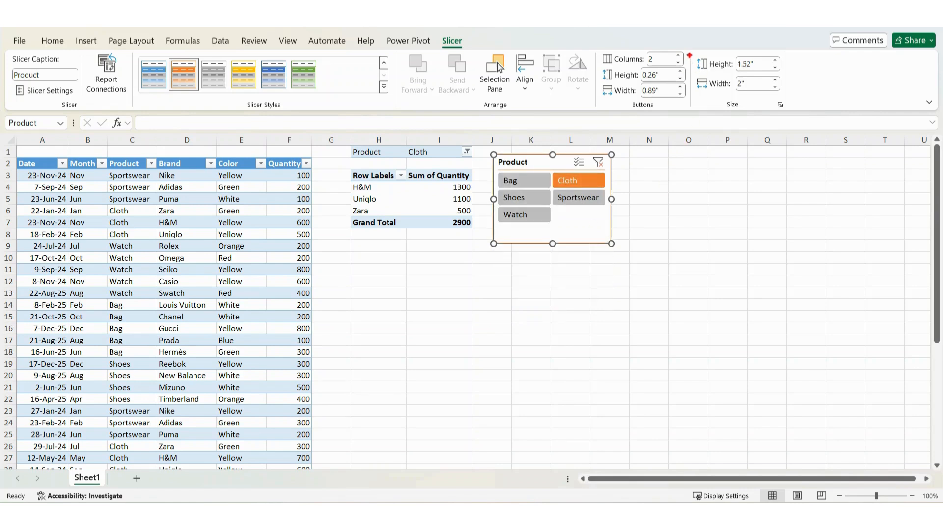
{"action": "mouse_move", "coordinate": [691, 50]}
{"action": "left_mouse_down"}
{"action": "mouse_move", "coordinate": [707, 88]}
{"action": "mouse_move", "coordinate": [788, 109]}
{"action": "left_mouse_up"}
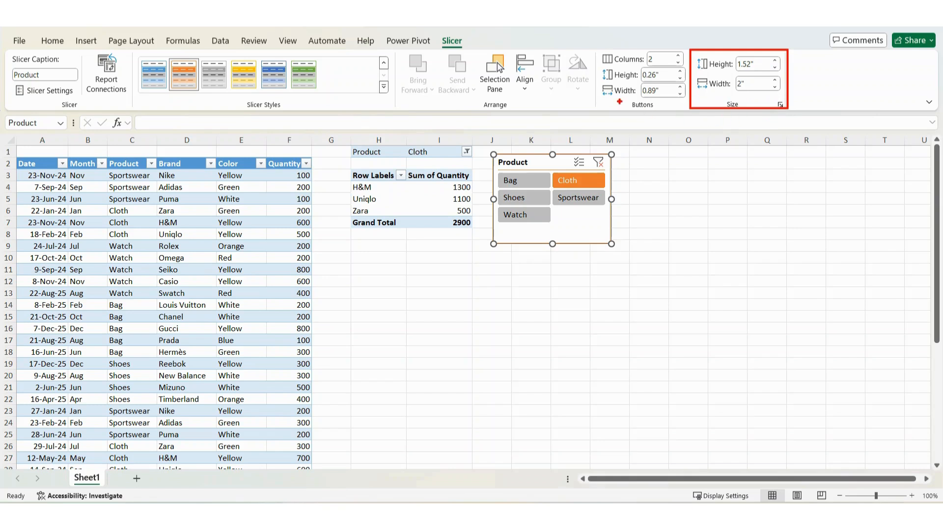
{"action": "mouse_move", "coordinate": [594, 66]}
{"action": "left_mouse_down"}
{"action": "mouse_move", "coordinate": [607, 95]}
{"action": "mouse_move", "coordinate": [688, 110]}
{"action": "left_mouse_up"}
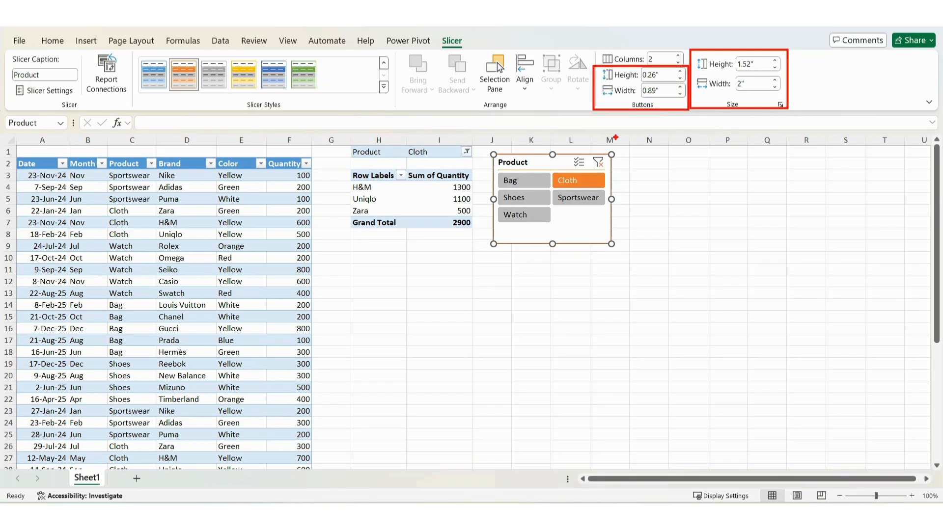
{"action": "mouse_move", "coordinate": [550, 190]}
{"action": "left_mouse_down"}
{"action": "mouse_move", "coordinate": [556, 202]}
{"action": "mouse_move", "coordinate": [607, 207]}
{"action": "left_mouse_up"}
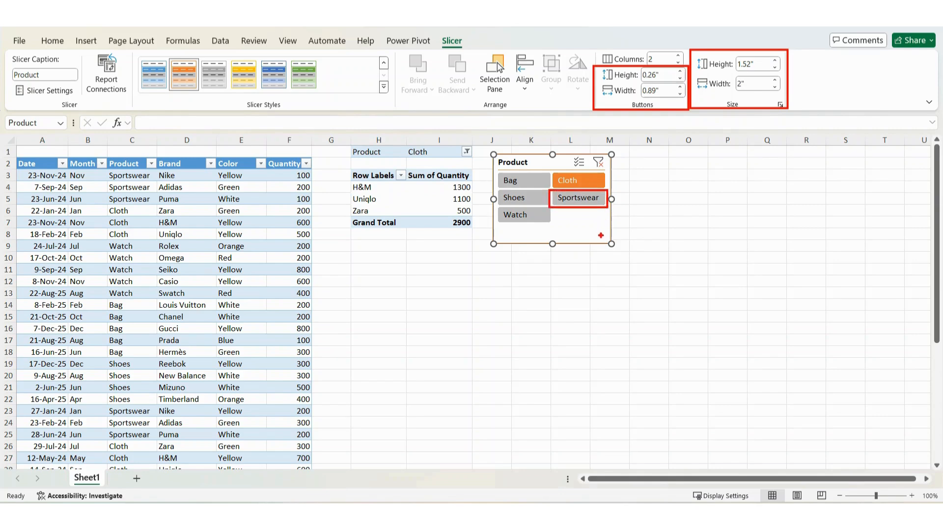
{"action": "key", "text": "Escape"}
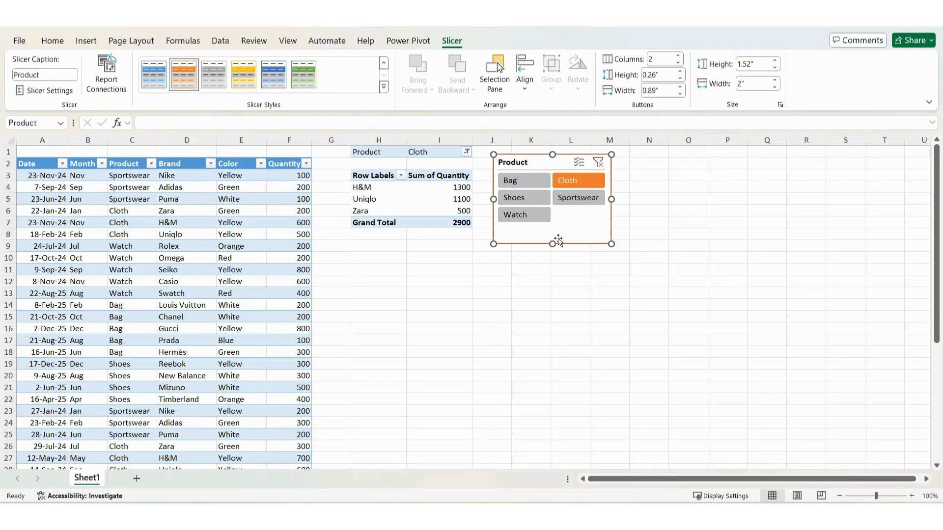
Filter the PivotTable with the Product slicer to Shoes, Bag and Watch together
{"action": "left_click", "coordinate": [525, 200]}
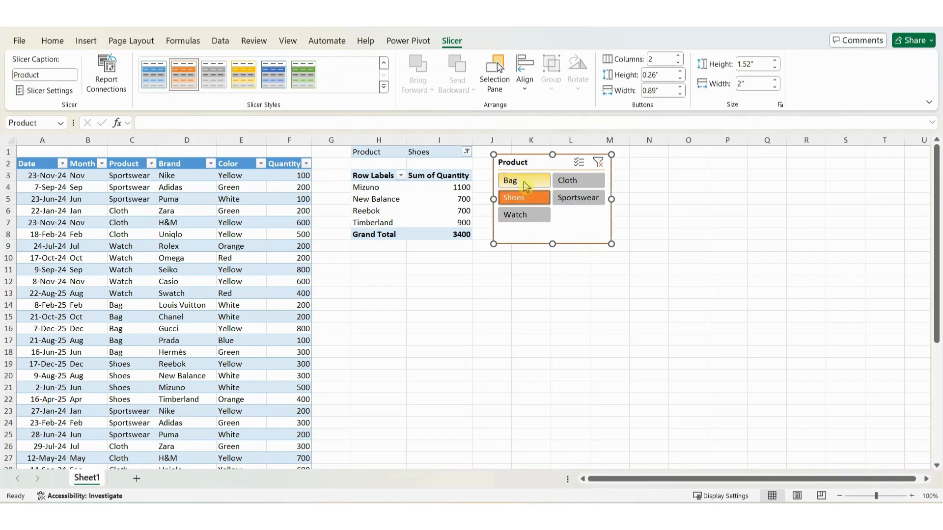
{"action": "left_click", "coordinate": [526, 186]}
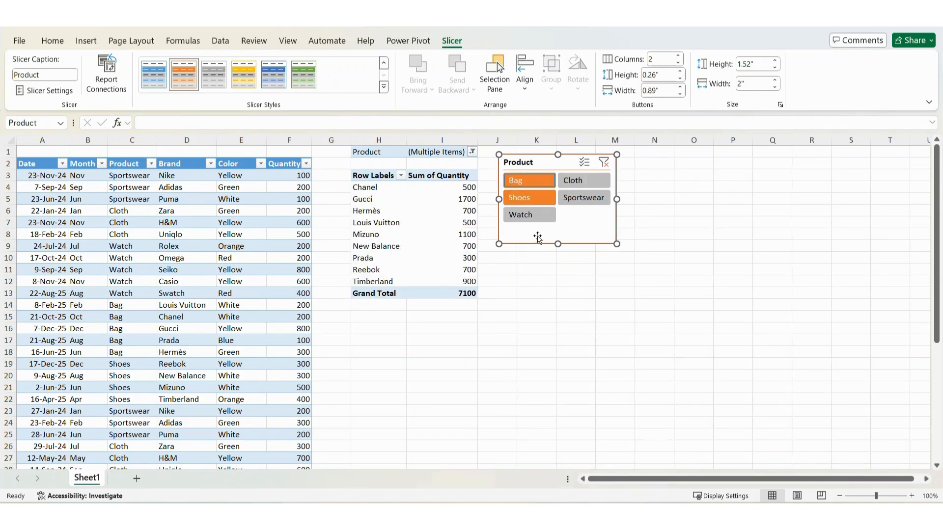
{"action": "left_click", "coordinate": [528, 222]}
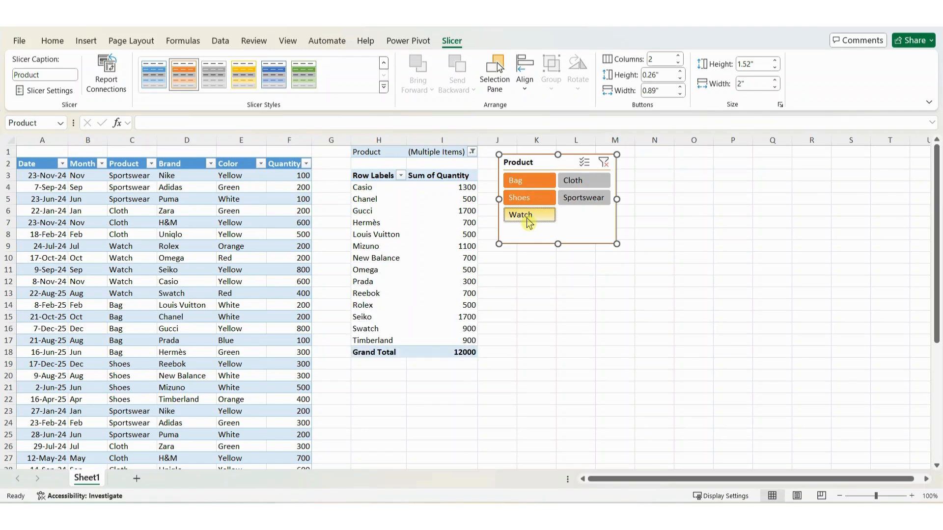
Turn on multi-select in the Product slicer and add Cloth and Sportswear to the selection
{"action": "left_click", "coordinate": [584, 165]}
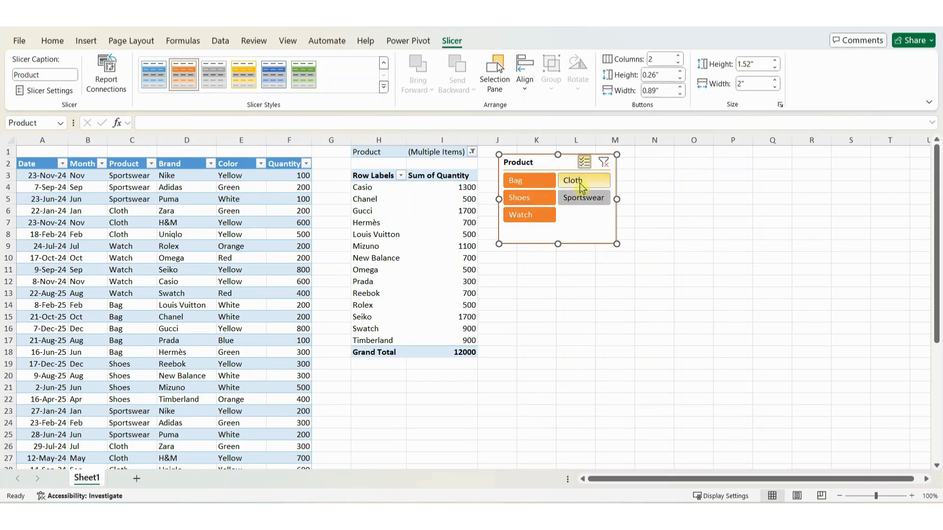
{"action": "left_click", "coordinate": [581, 186]}
{"action": "left_click", "coordinate": [591, 198]}
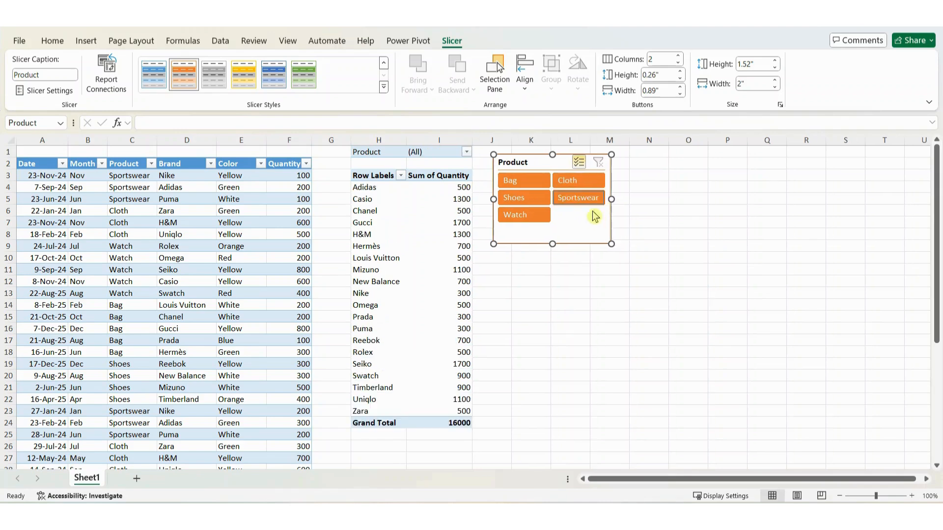
Deselect Sportswear, Cloth, Shoes and Watch in the Product slicer, leaving only Bag selected
{"action": "left_click", "coordinate": [575, 198]}
{"action": "left_click", "coordinate": [571, 181]}
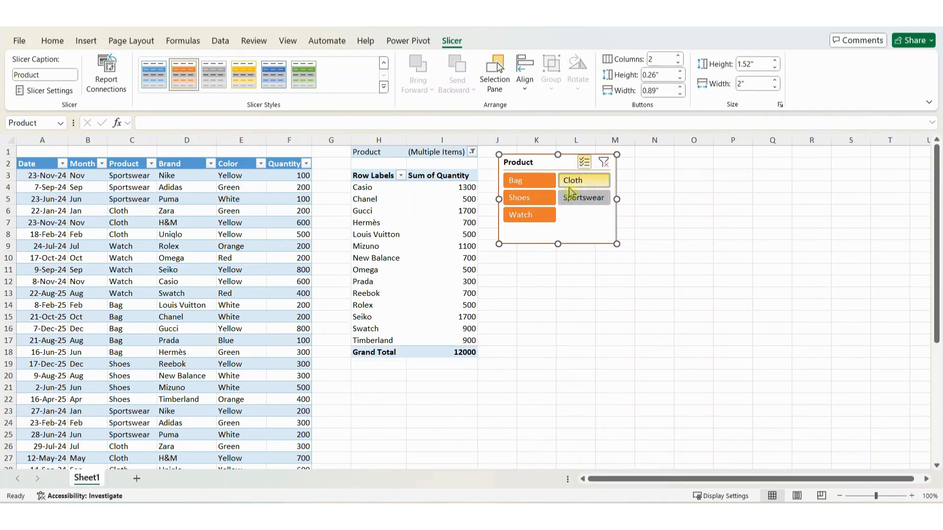
{"action": "left_click", "coordinate": [538, 200]}
{"action": "left_click", "coordinate": [531, 217]}
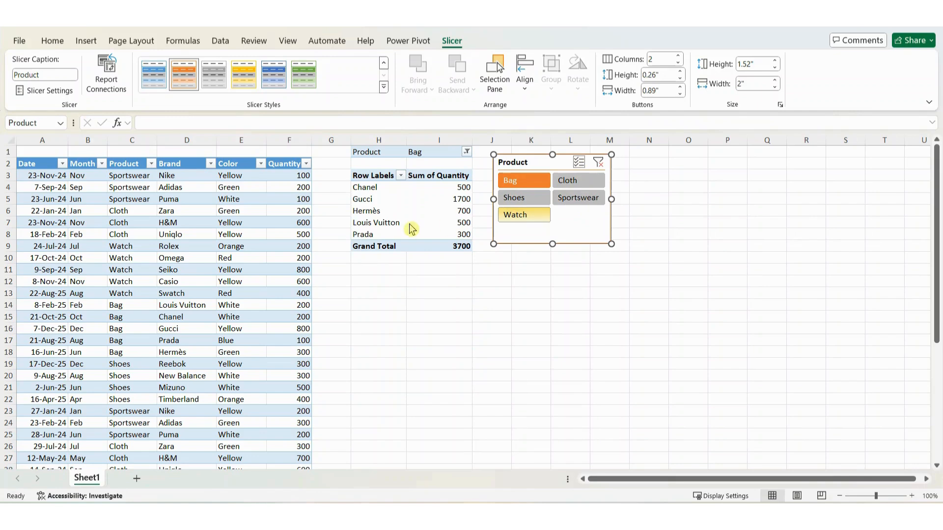
Insert a second slicer for the Month field and place it directly below the Product slicer
{"action": "left_click", "coordinate": [393, 206]}
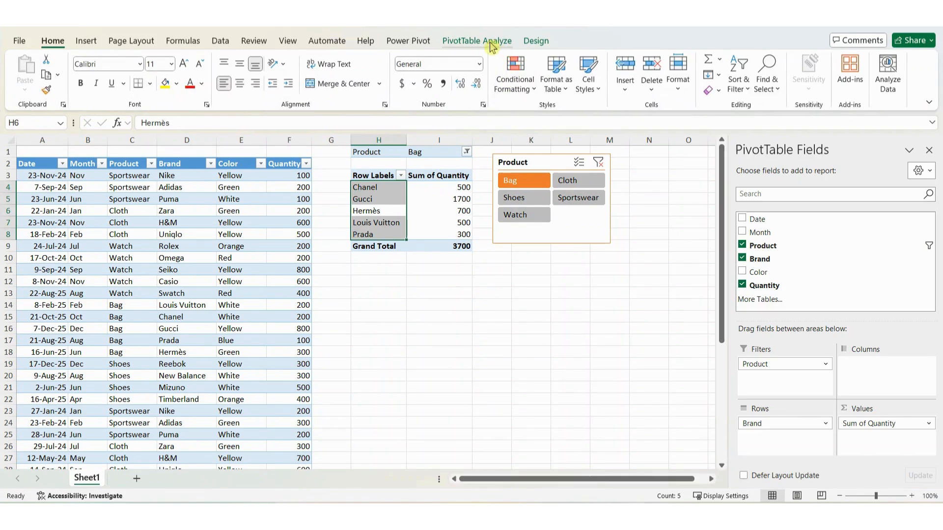
{"action": "left_click", "coordinate": [491, 43]}
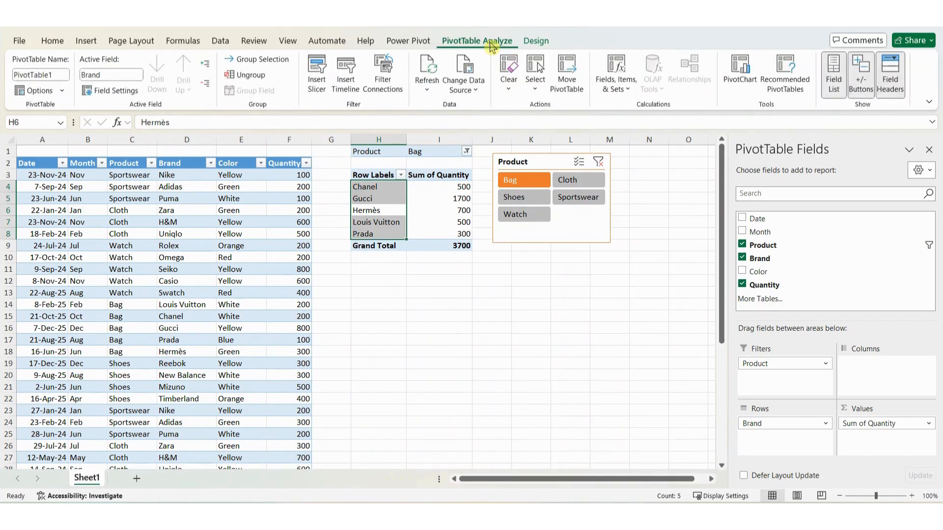
{"action": "left_click", "coordinate": [317, 84]}
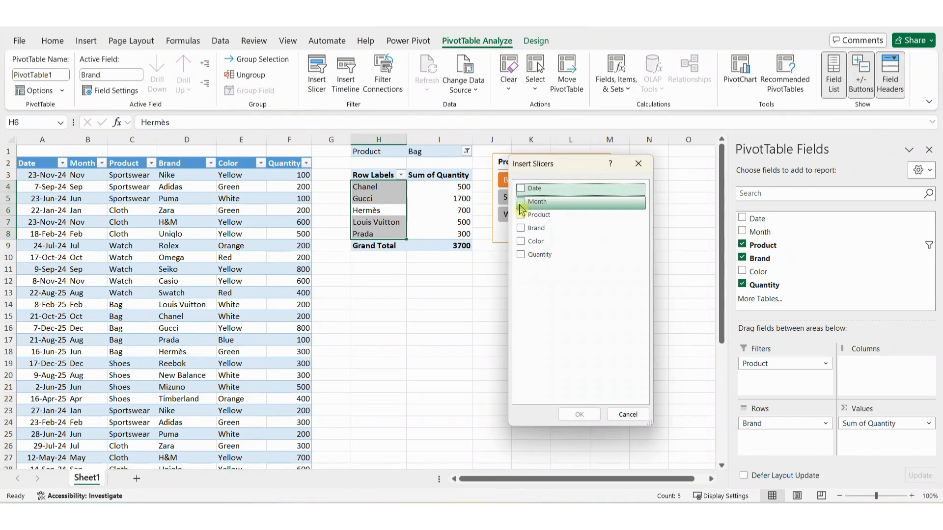
{"action": "left_click", "coordinate": [520, 203]}
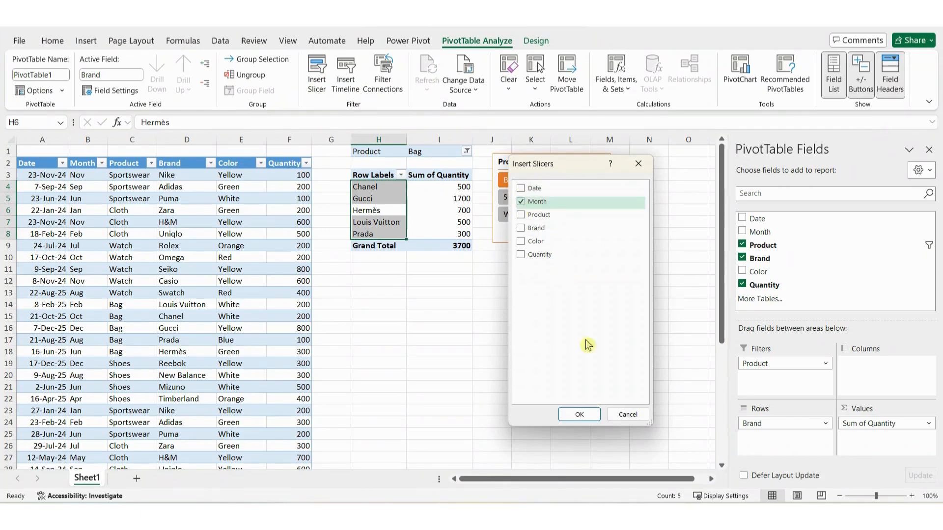
{"action": "left_click", "coordinate": [581, 415]}
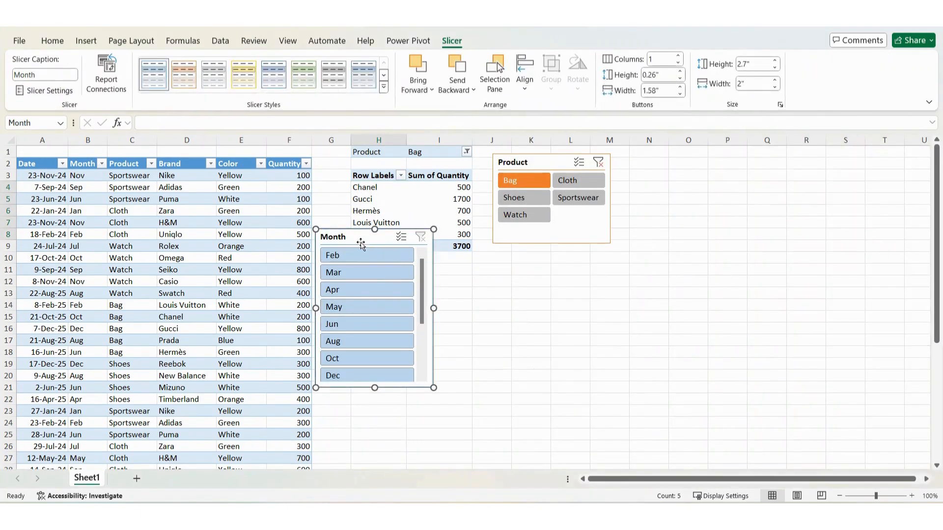
{"action": "left_click_drag", "start_coordinate": [383, 239], "coordinate": [536, 262]}
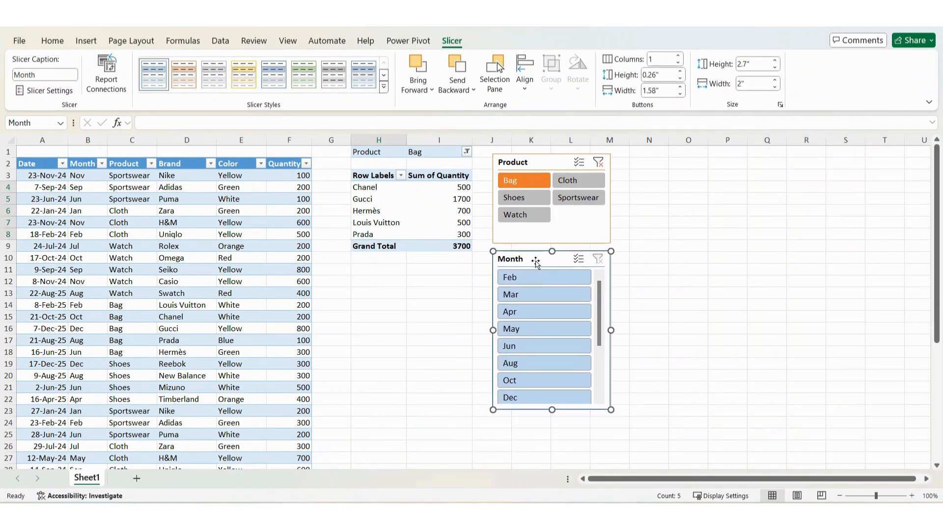
Arrange the Month slicer in 4 columns and resize it to about 2.67" wide by 1.79" high
{"action": "left_click", "coordinate": [677, 55]}
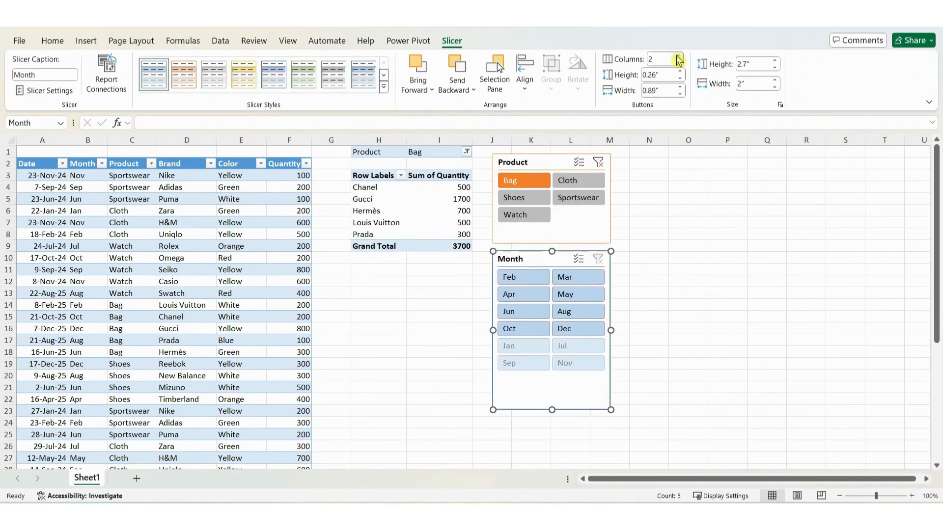
{"action": "left_click", "coordinate": [678, 56]}
{"action": "left_click", "coordinate": [677, 56]}
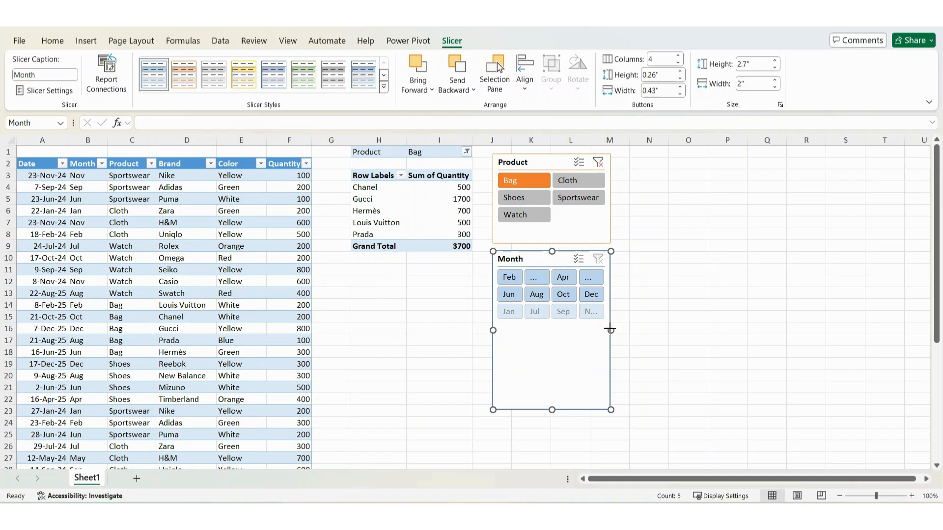
{"action": "left_click_drag", "start_coordinate": [610, 329], "coordinate": [650, 330]}
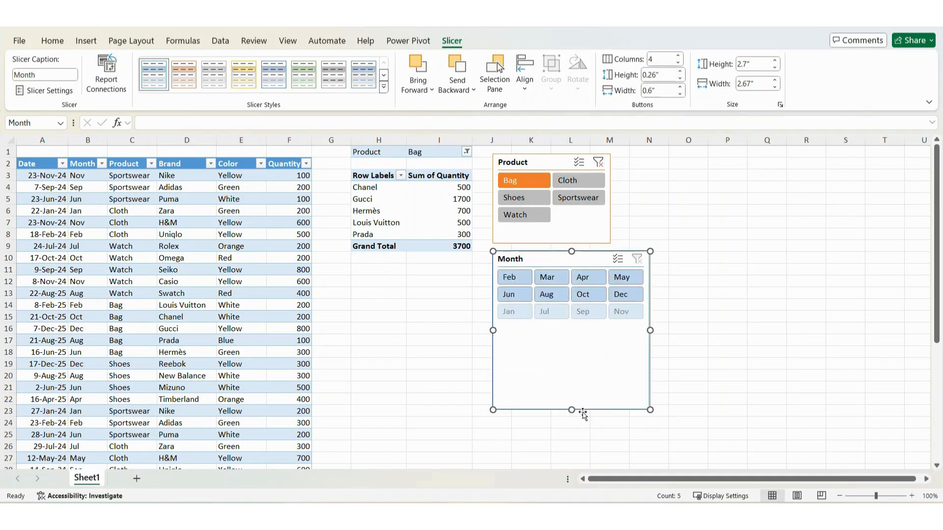
{"action": "left_click_drag", "start_coordinate": [571, 409], "coordinate": [570, 356]}
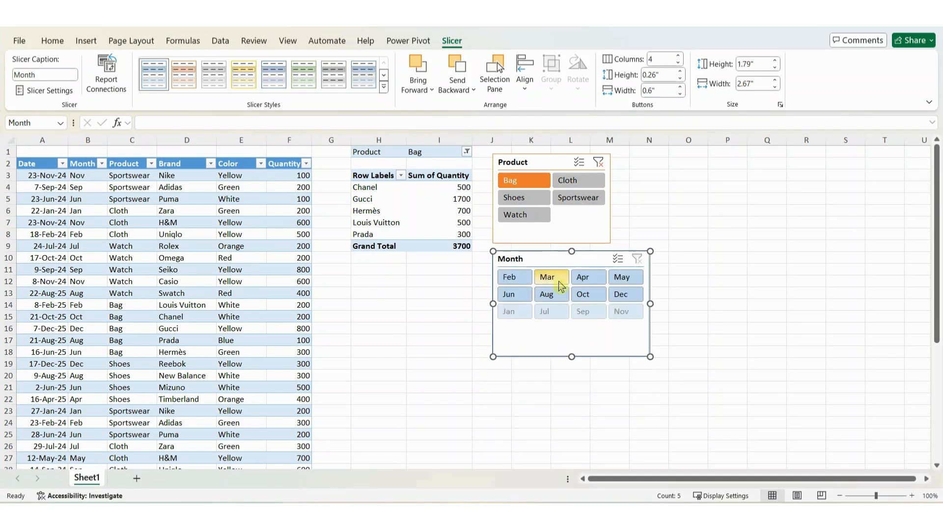
Apply the solid orange slicer style to the Month slicer to match the Product slicer
{"action": "left_click", "coordinate": [383, 87]}
{"action": "left_click", "coordinate": [184, 153]}
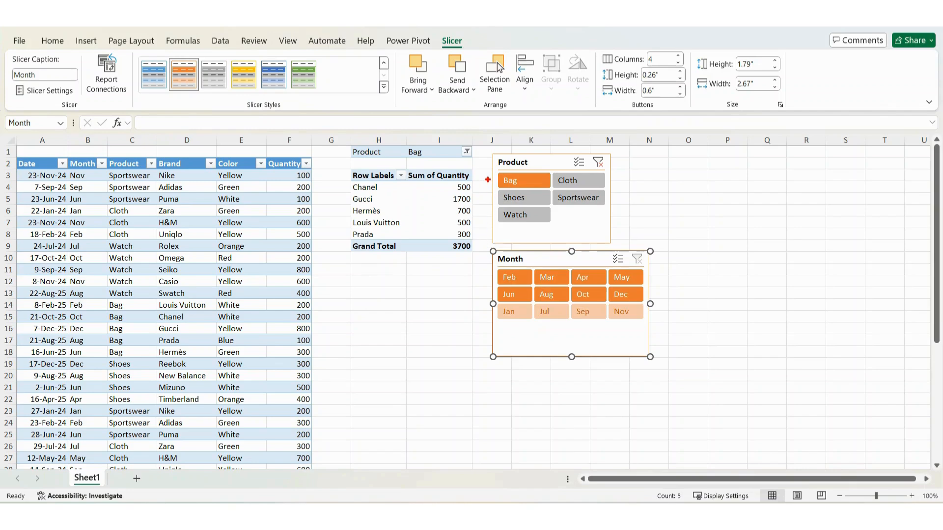
{"action": "left_click_drag", "start_coordinate": [490, 179], "coordinate": [472, 180]}
{"action": "mouse_move", "coordinate": [490, 267]}
{"action": "left_mouse_down"}
{"action": "mouse_move", "coordinate": [514, 299]}
{"action": "mouse_move", "coordinate": [653, 305]}
{"action": "left_mouse_up"}
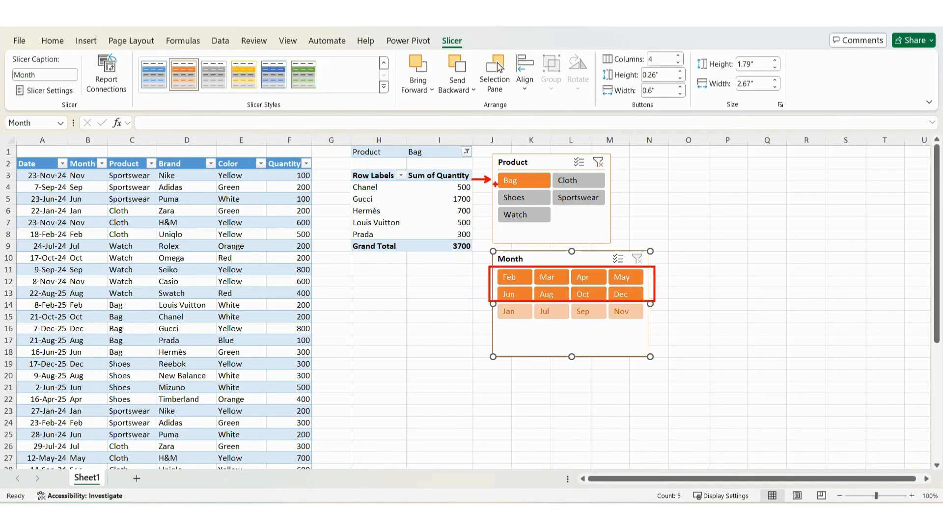
{"action": "mouse_move", "coordinate": [490, 304]}
{"action": "left_mouse_down"}
{"action": "mouse_move", "coordinate": [520, 324]}
{"action": "mouse_move", "coordinate": [652, 323]}
{"action": "left_mouse_up"}
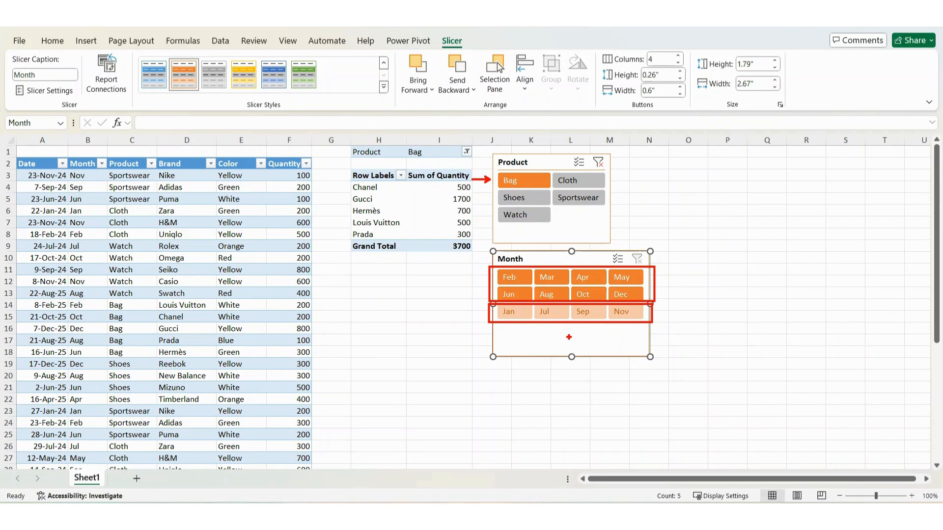
{"action": "key", "text": "Escape"}
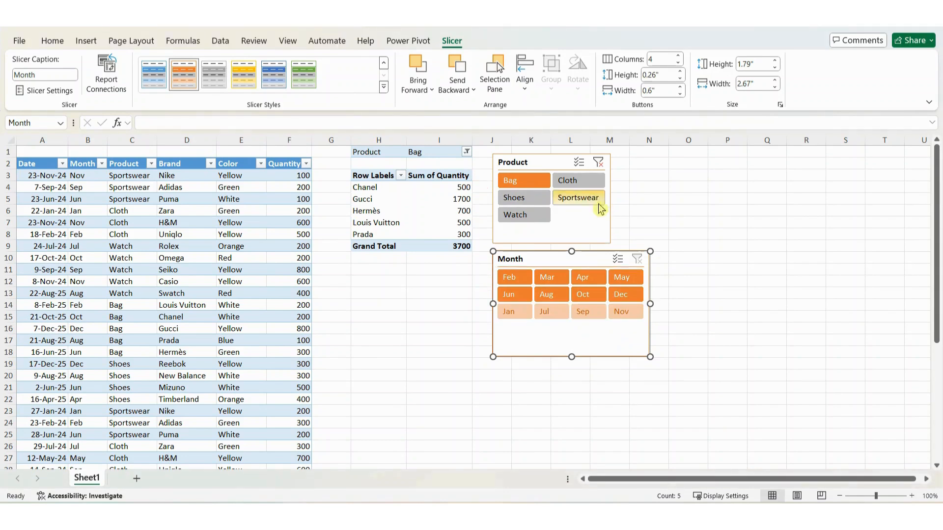
Filter the PivotTable to Cloth with the Product slicer and examine which months have data
{"action": "left_click", "coordinate": [578, 181]}
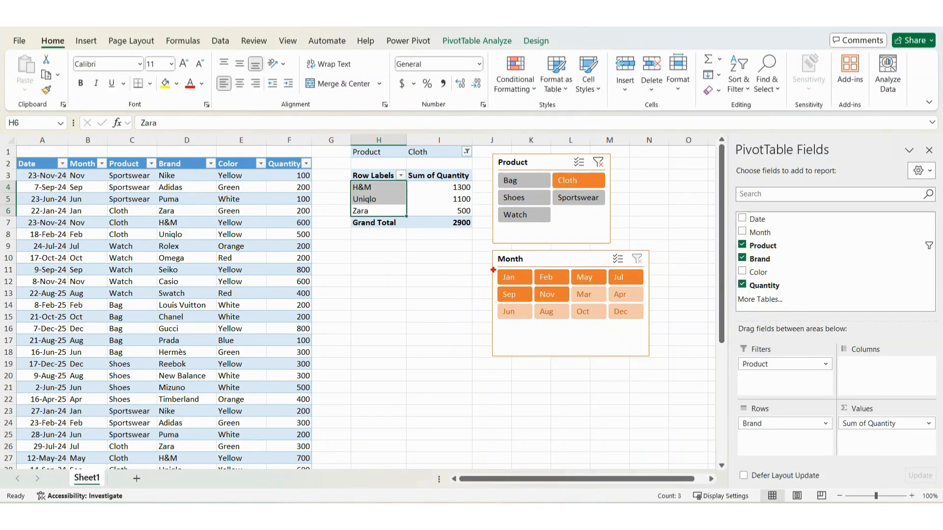
{"action": "mouse_move", "coordinate": [493, 267]}
{"action": "left_mouse_down"}
{"action": "mouse_move", "coordinate": [508, 288]}
{"action": "mouse_move", "coordinate": [576, 304]}
{"action": "left_mouse_up"}
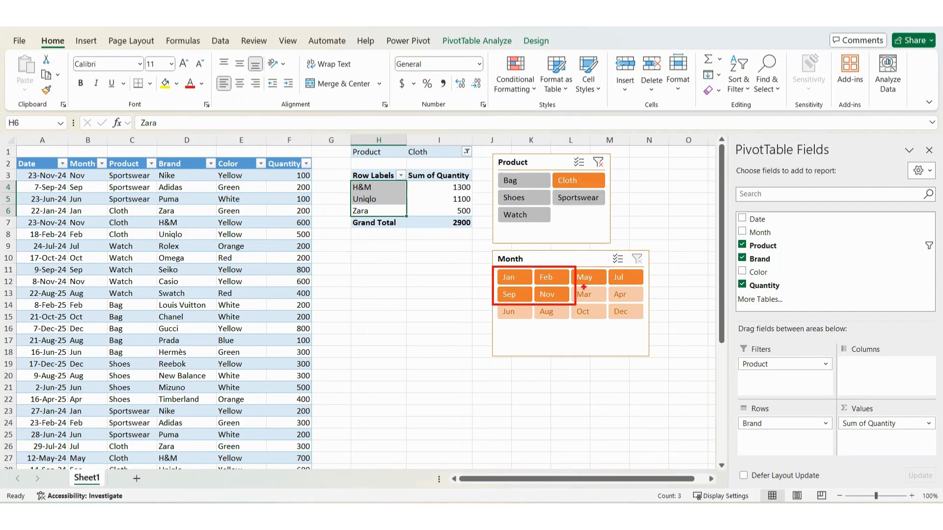
{"action": "mouse_move", "coordinate": [571, 264]}
{"action": "left_mouse_down"}
{"action": "mouse_move", "coordinate": [623, 289]}
{"action": "mouse_move", "coordinate": [643, 286]}
{"action": "left_mouse_up"}
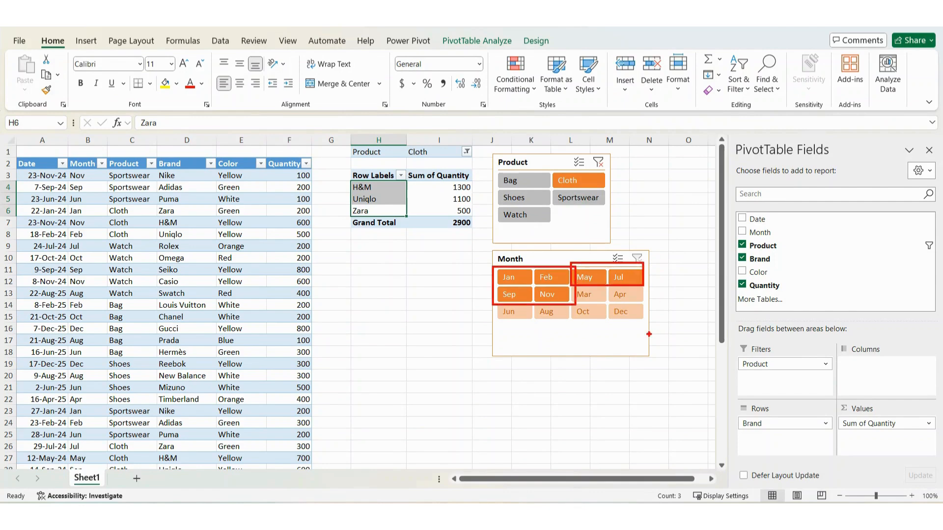
{"action": "mouse_move", "coordinate": [581, 289]}
{"action": "left_mouse_down"}
{"action": "mouse_move", "coordinate": [664, 284]}
{"action": "mouse_move", "coordinate": [599, 332]}
{"action": "mouse_move", "coordinate": [486, 316]}
{"action": "mouse_move", "coordinate": [550, 307]}
{"action": "left_mouse_up"}
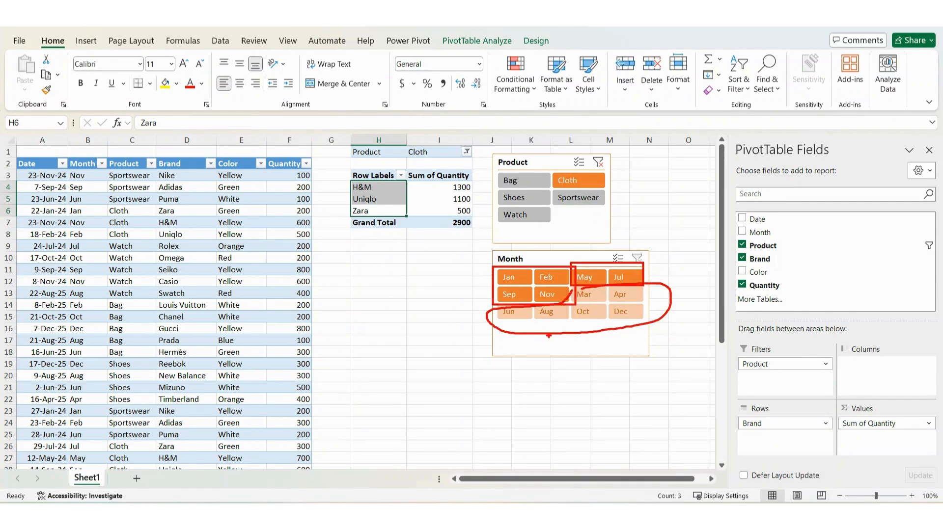
{"action": "key", "text": "Escape"}
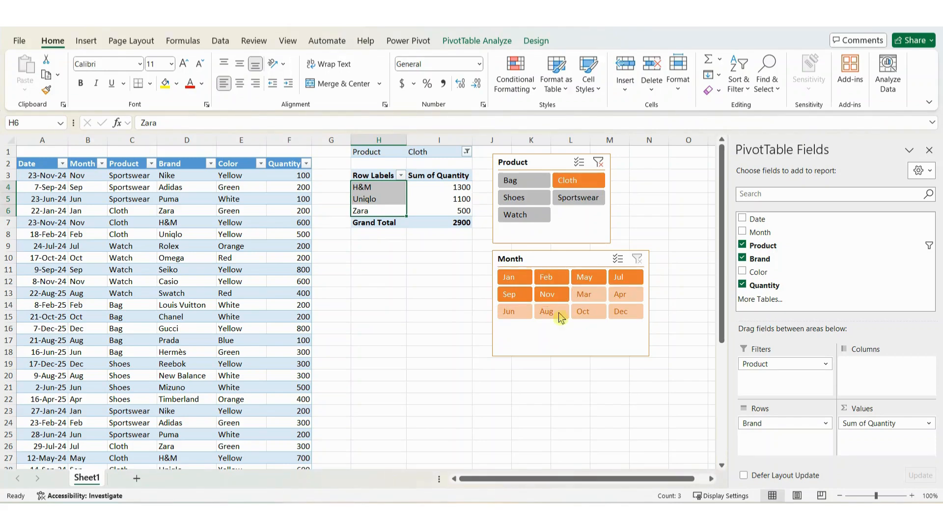
Turn off "Show items with no data last" in the Month slicer's settings
{"action": "left_click", "coordinate": [563, 262]}
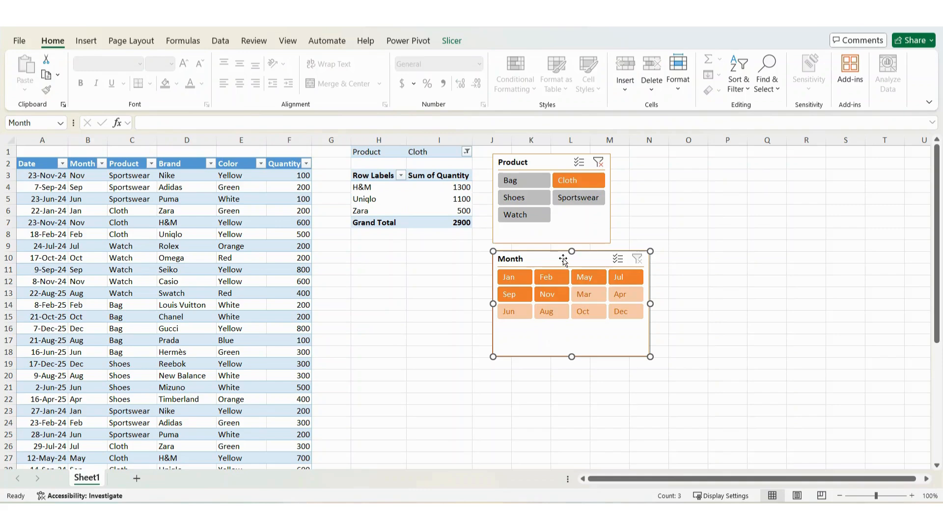
{"action": "right_click", "coordinate": [563, 263]}
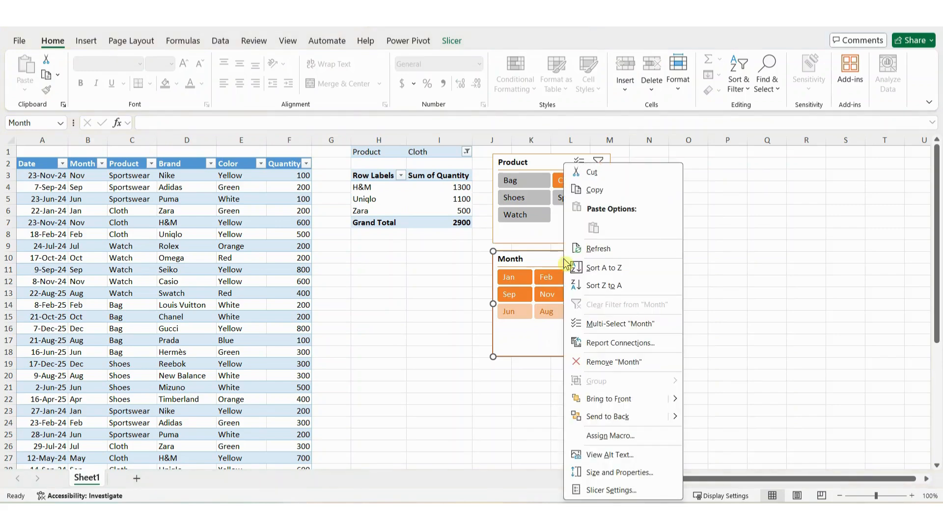
{"action": "left_click", "coordinate": [604, 490]}
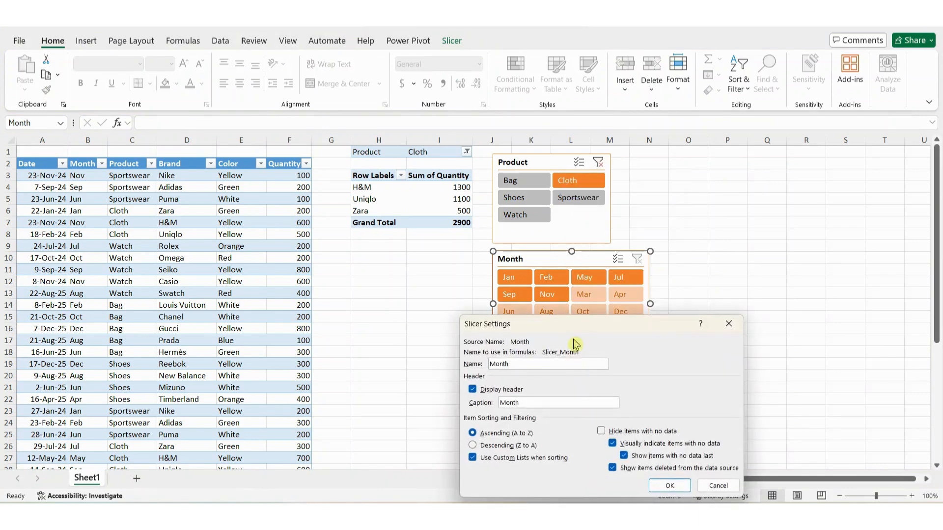
{"action": "left_click_drag", "start_coordinate": [543, 314], "coordinate": [379, 215]}
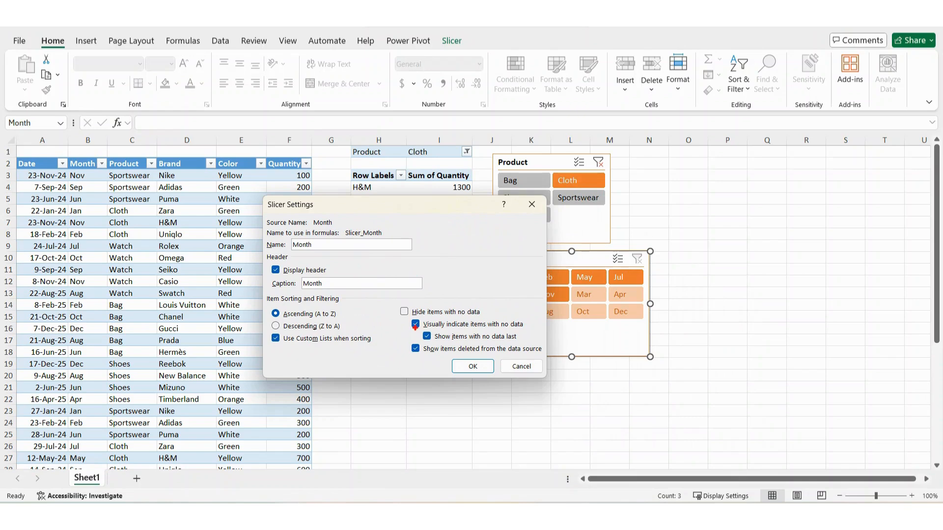
{"action": "mouse_move", "coordinate": [415, 327]}
{"action": "left_mouse_down"}
{"action": "mouse_move", "coordinate": [464, 347]}
{"action": "mouse_move", "coordinate": [527, 345]}
{"action": "left_mouse_up"}
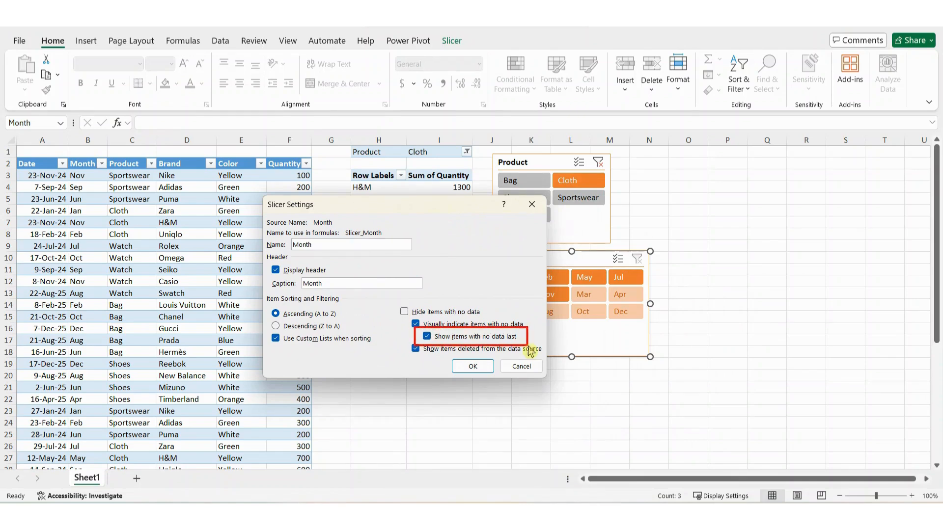
{"action": "left_click", "coordinate": [426, 337]}
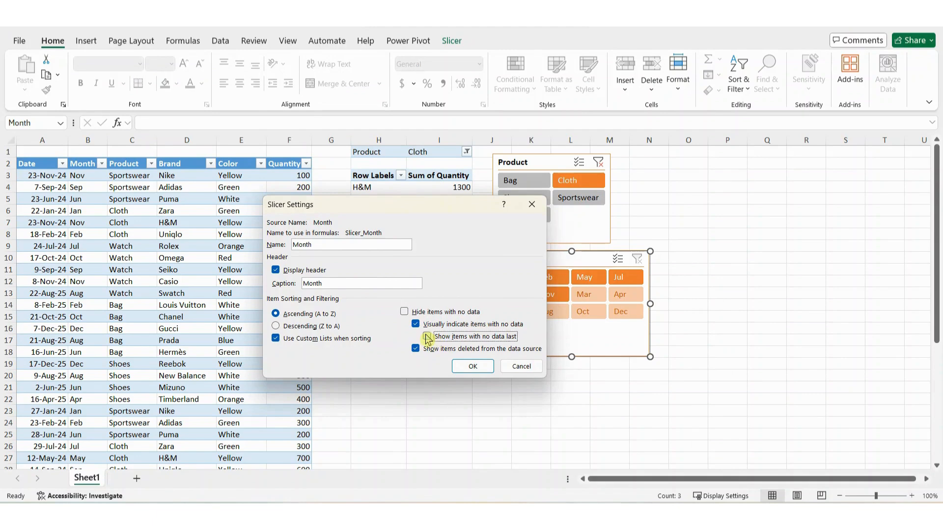
{"action": "left_click", "coordinate": [473, 366]}
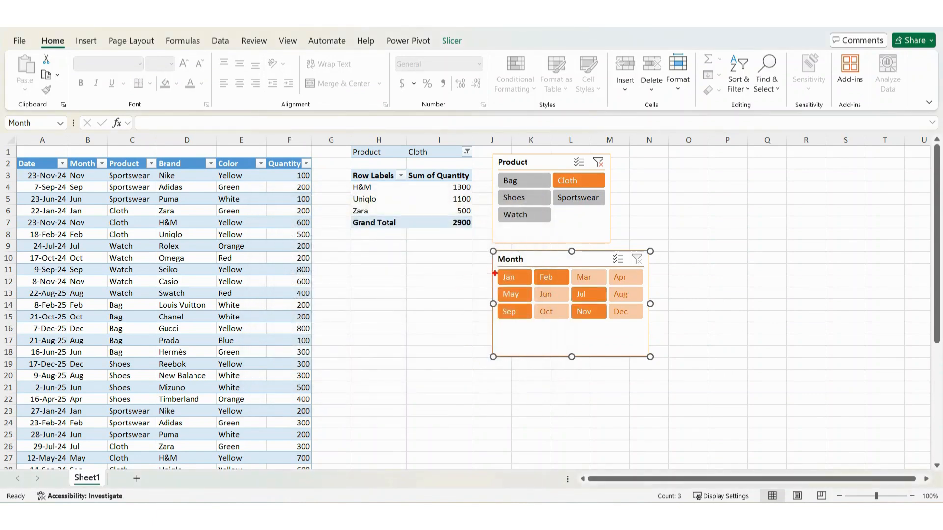
{"action": "mouse_move", "coordinate": [495, 275]}
{"action": "left_mouse_down"}
{"action": "mouse_move", "coordinate": [505, 269]}
{"action": "mouse_move", "coordinate": [490, 284]}
{"action": "left_mouse_up"}
{"action": "left_click_drag", "start_coordinate": [638, 320], "coordinate": [612, 310]}
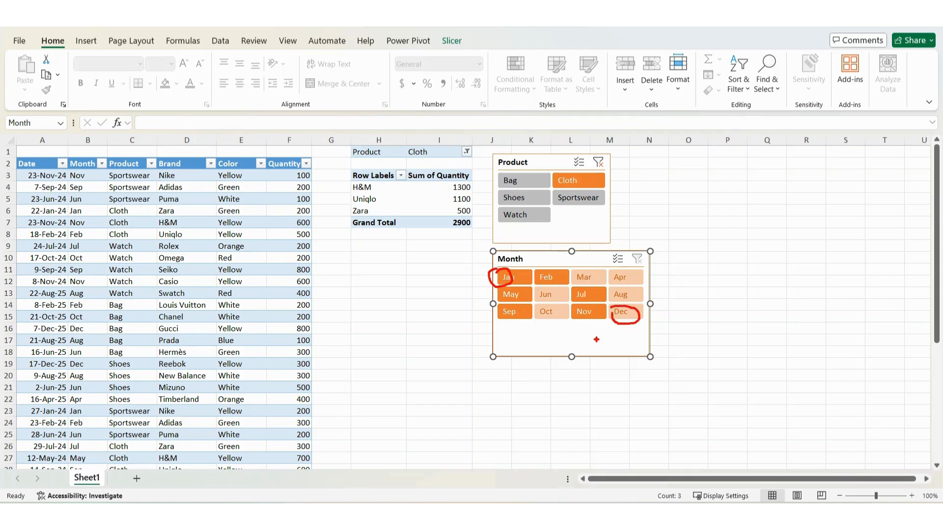
{"action": "key", "text": "Escape"}
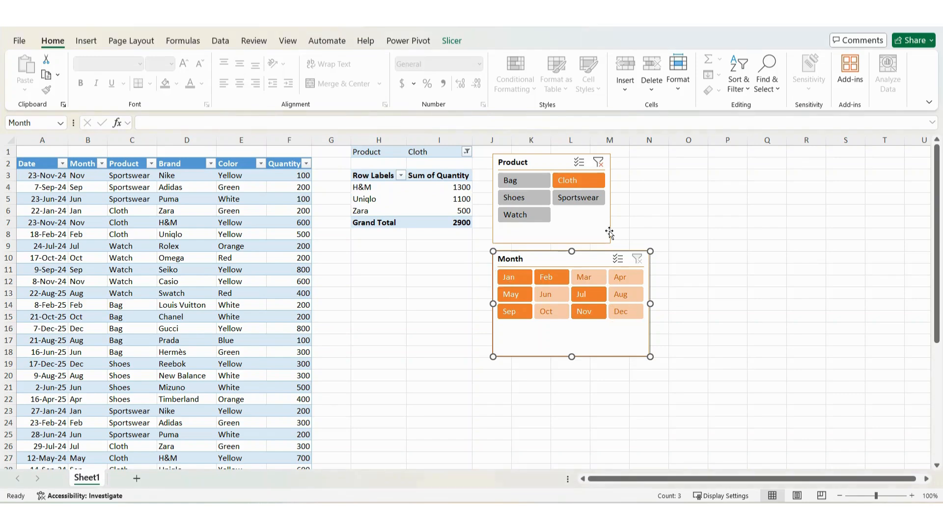
Filter the PivotTable by Shoes and subsequently by Sportswear alone with the Product slicer
{"action": "left_click", "coordinate": [529, 199]}
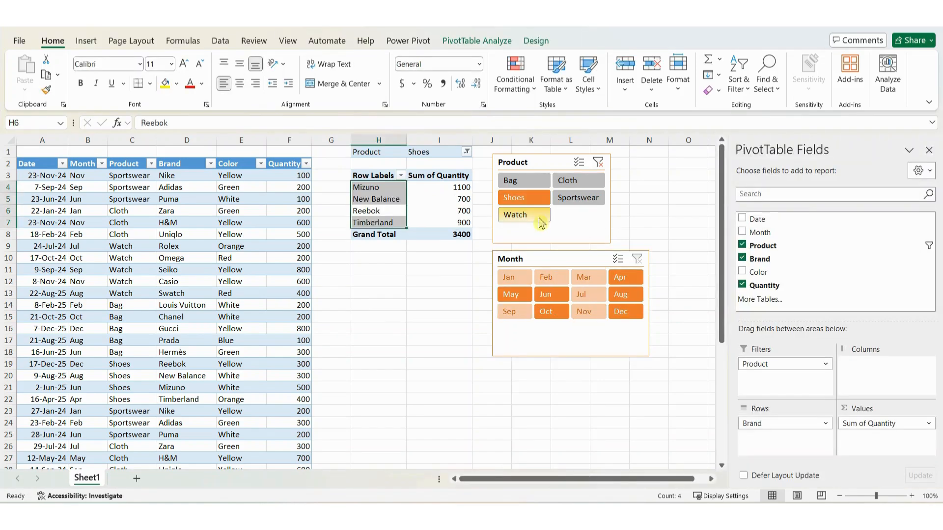
{"action": "left_click", "coordinate": [578, 200]}
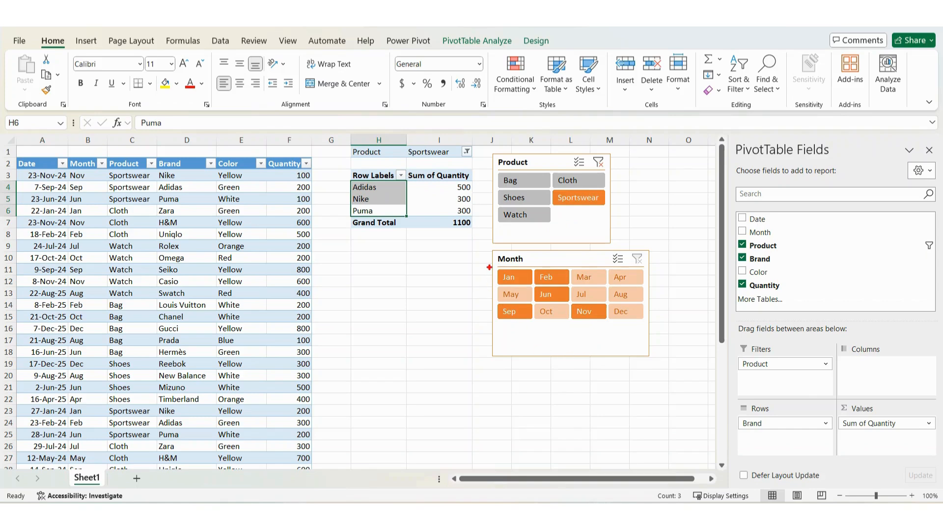
{"action": "mouse_move", "coordinate": [489, 267]}
{"action": "left_mouse_down"}
{"action": "mouse_move", "coordinate": [505, 305]}
{"action": "mouse_move", "coordinate": [656, 334]}
{"action": "left_mouse_up"}
{"action": "left_click", "coordinate": [680, 214]}
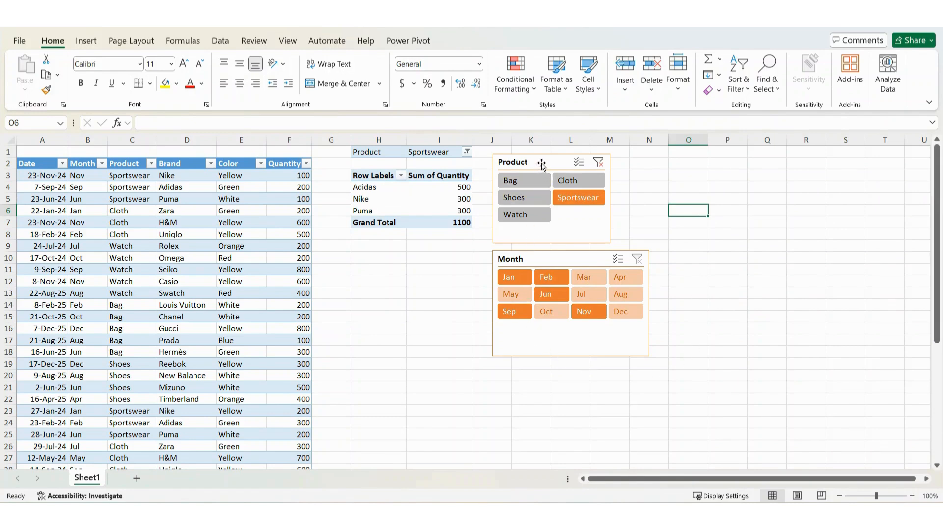
Move the Product slicer below the PivotTable, beside the Month slicer, and compare the two slicers' heights
{"action": "left_click_drag", "start_coordinate": [542, 163], "coordinate": [411, 259]}
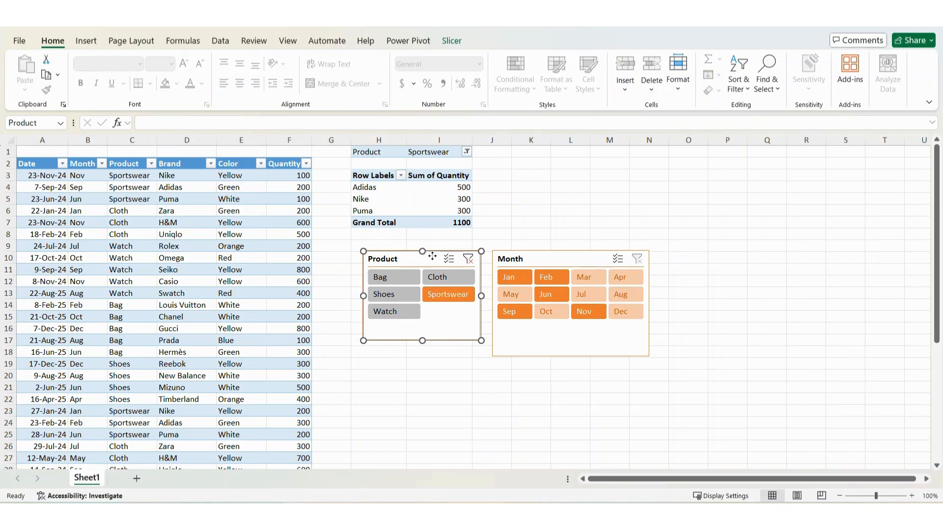
{"action": "left_click", "coordinate": [460, 42]}
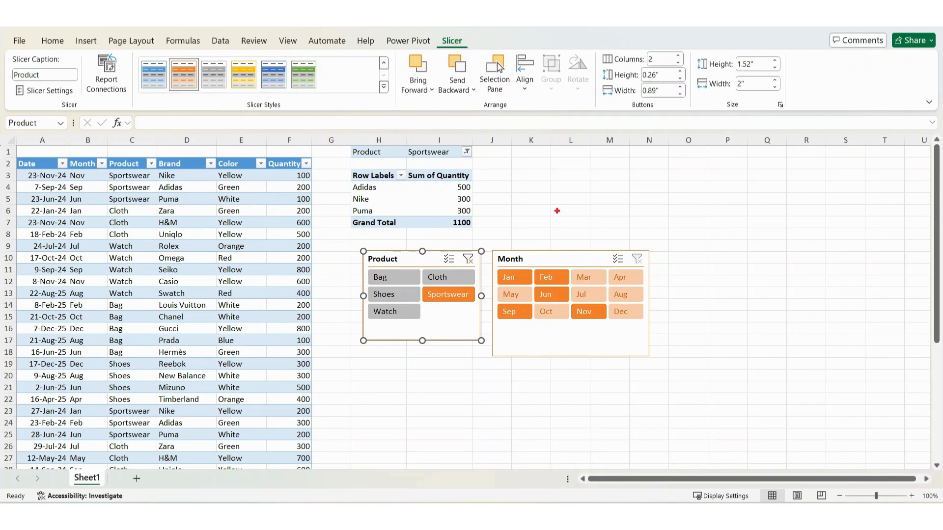
{"action": "mouse_move", "coordinate": [695, 51]}
{"action": "left_mouse_down"}
{"action": "mouse_move", "coordinate": [698, 61]}
{"action": "mouse_move", "coordinate": [782, 73]}
{"action": "left_mouse_up"}
{"action": "left_click", "coordinate": [560, 260]}
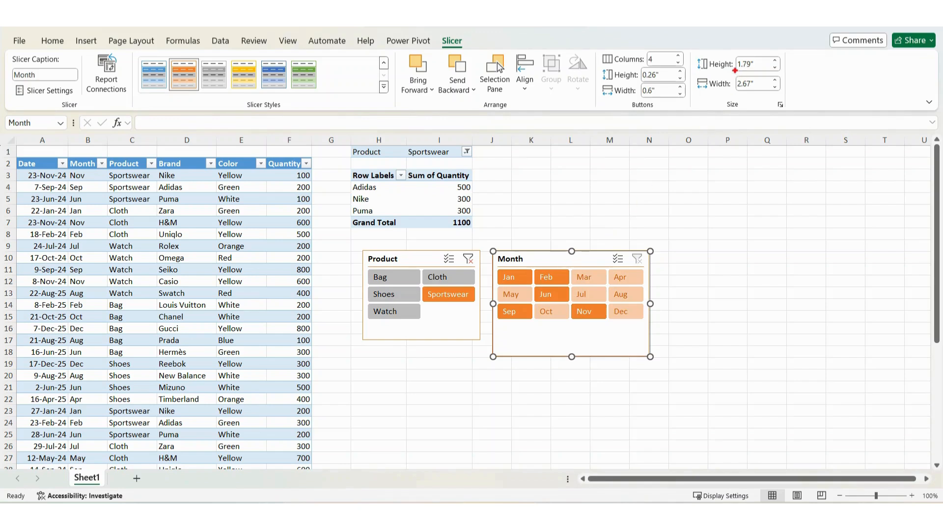
{"action": "mouse_move", "coordinate": [696, 54]}
{"action": "left_mouse_down"}
{"action": "mouse_move", "coordinate": [738, 72]}
{"action": "mouse_move", "coordinate": [784, 72]}
{"action": "left_mouse_up"}
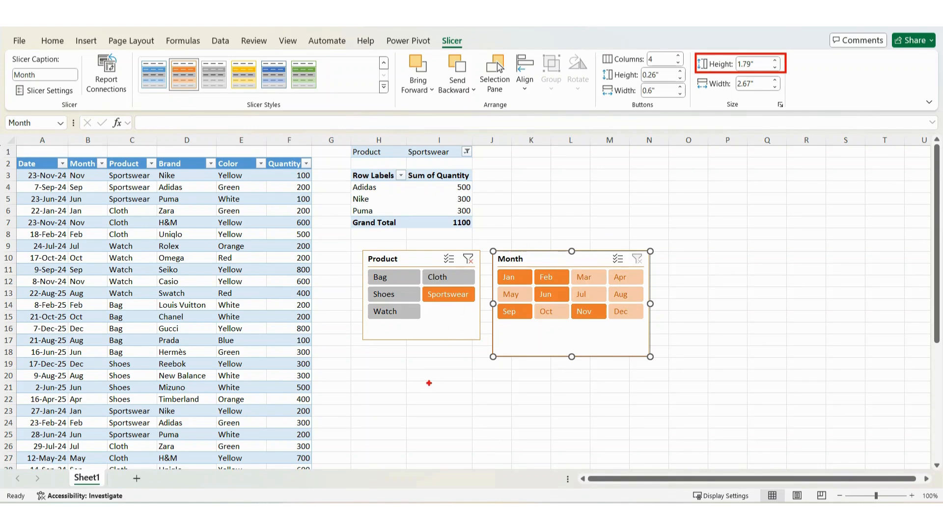
Shift the Month slicer slightly down and set the height of both slicers together to 1.6"
{"action": "left_click_drag", "start_coordinate": [546, 252], "coordinate": [547, 269]}
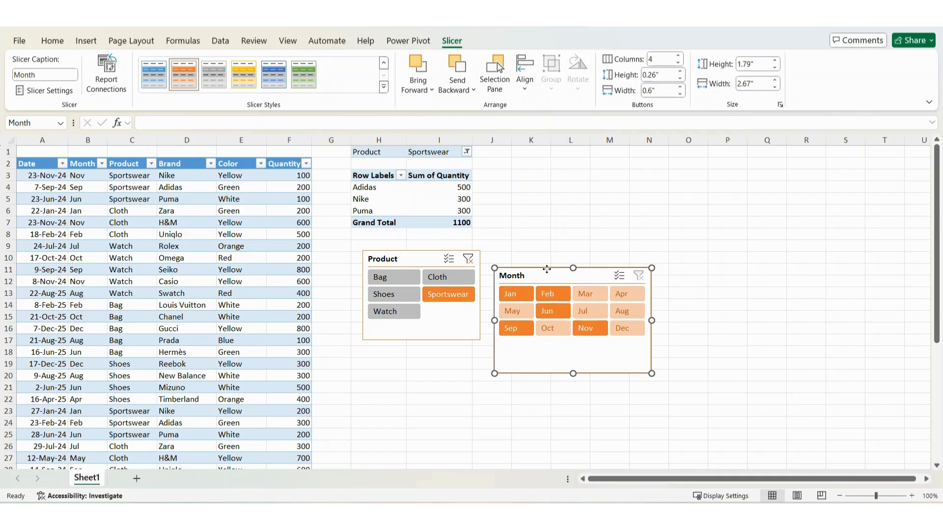
{"action": "left_click", "coordinate": [412, 259]}
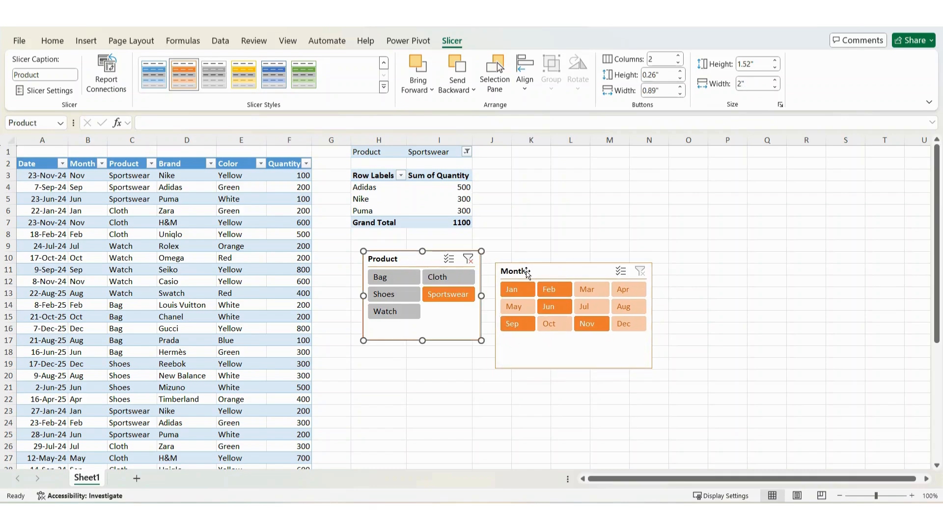
{"action": "left_click", "coordinate": [552, 273], "text": "ctrl"}
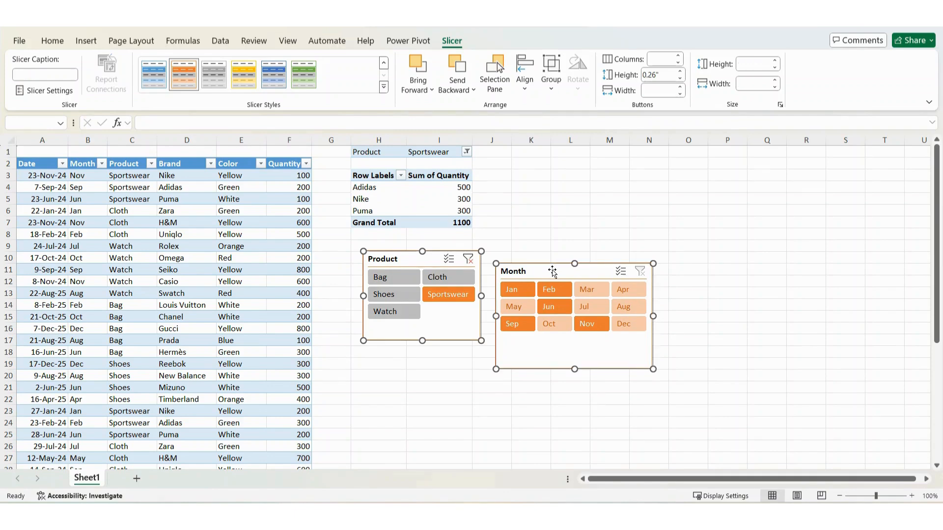
{"action": "left_click", "coordinate": [753, 63]}
{"action": "type", "text": "1.6"}
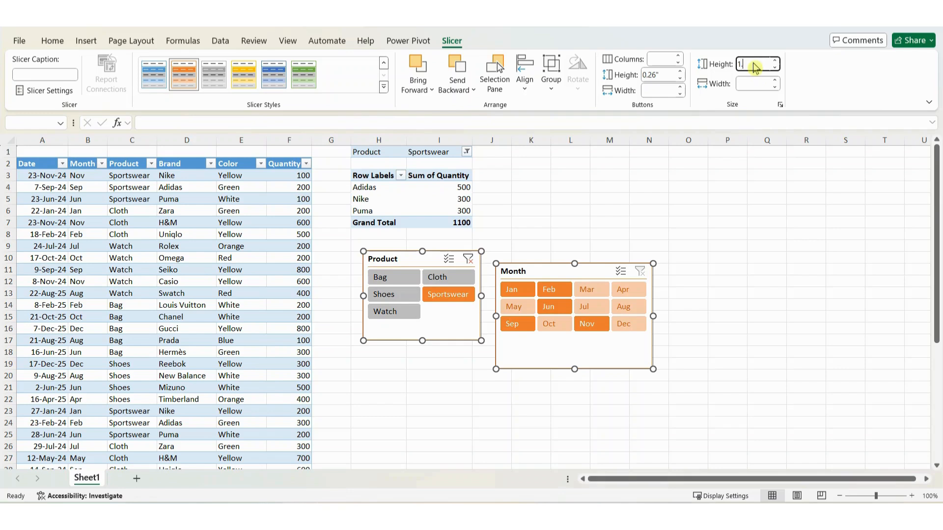
{"action": "key", "text": "Return"}
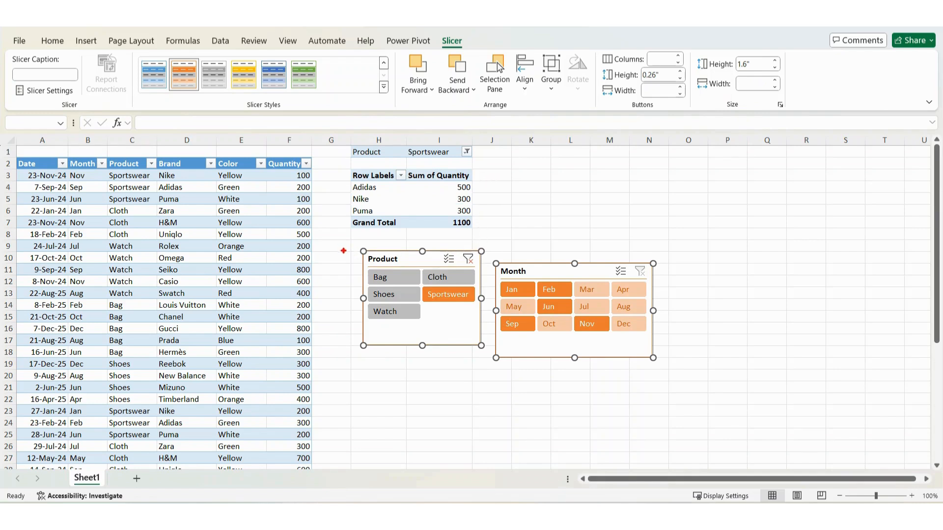
Align the top edges of the Product and Month slicers with each other
{"action": "left_click_drag", "start_coordinate": [341, 251], "coordinate": [683, 248]}
{"action": "left_click", "coordinate": [525, 81]}
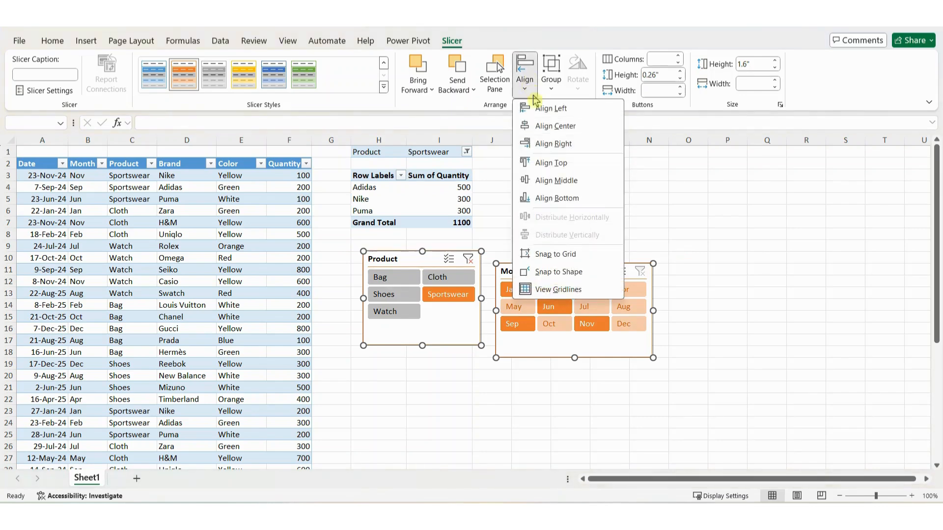
{"action": "left_click", "coordinate": [560, 167]}
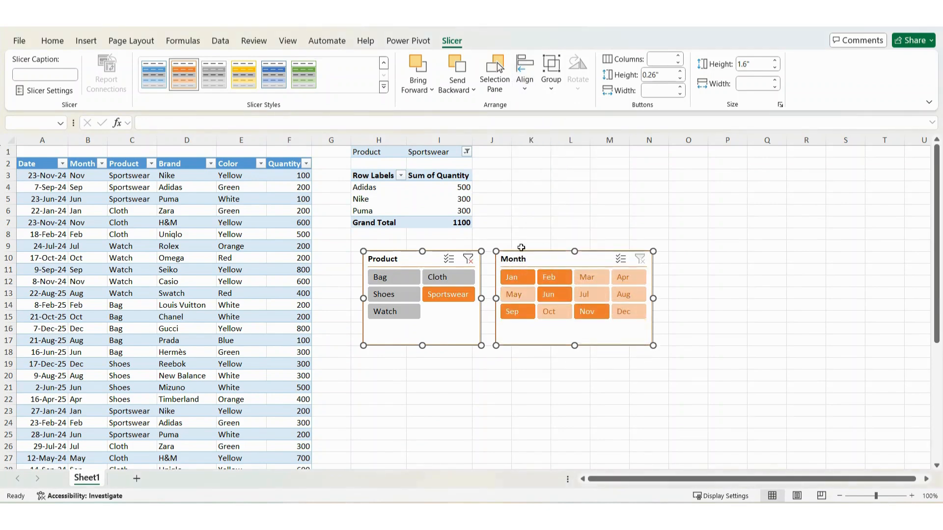
{"action": "left_click", "coordinate": [530, 222]}
Nudge the Month slicer closer to the Product slicer, leaving a narrow gap between them
{"action": "left_click", "coordinate": [535, 255]}
{"action": "key", "text": "Left"}
{"action": "key", "text": "Left"}
{"action": "key", "text": "Left"}
{"action": "key", "text": "Left"}
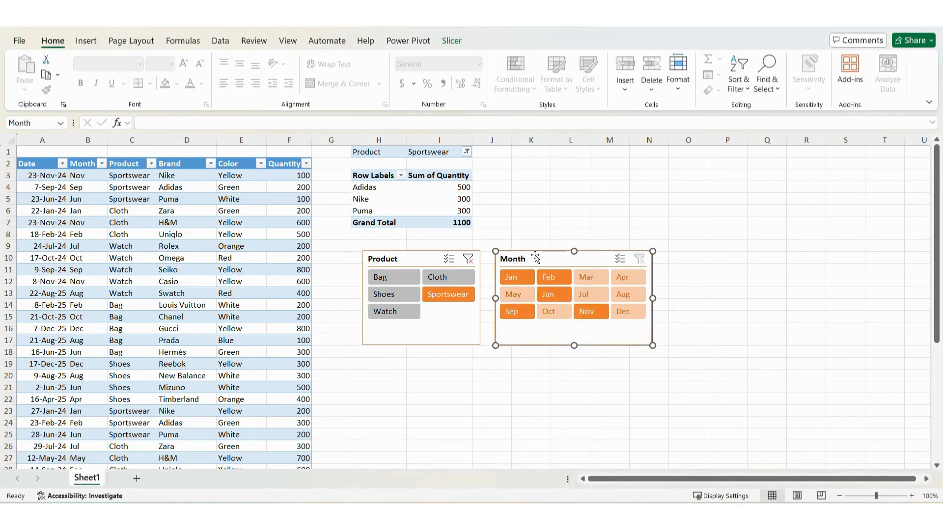
{"action": "key", "text": "Left"}
{"action": "key", "text": "Left"}
{"action": "key", "text": "Left"}
{"action": "key", "text": "Left"}
{"action": "key", "text": "Left"}
{"action": "key", "text": "Left"}
{"action": "key", "text": "Left"}
{"action": "key", "text": "Left"}
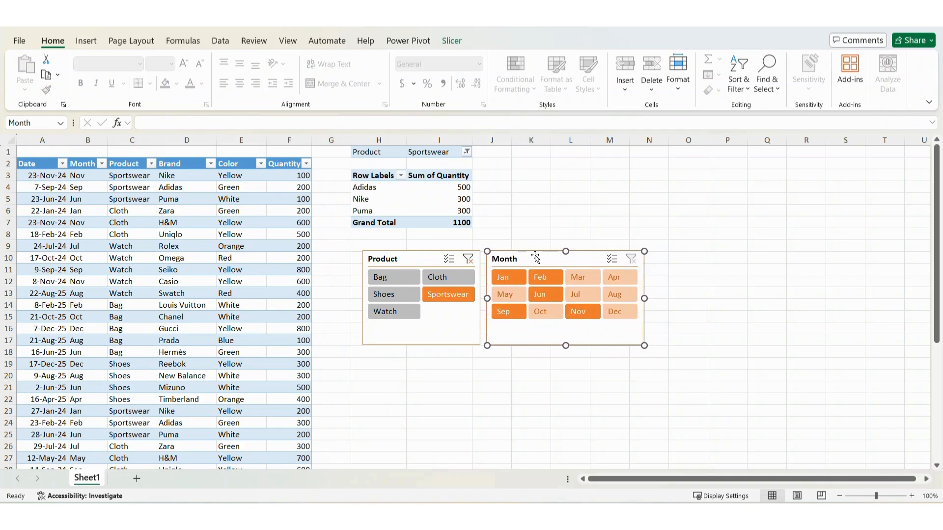
Move the Product and Month slicers together to the right of the PivotTable, with their tops at row 1
{"action": "key", "text": "Tab"}
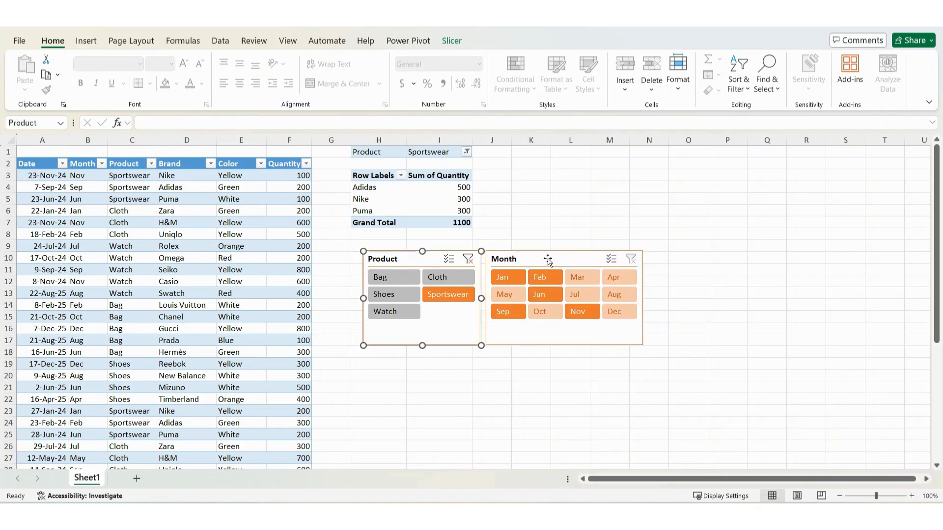
{"action": "left_click", "coordinate": [548, 260], "text": "ctrl"}
{"action": "left_click_drag", "start_coordinate": [548, 260], "coordinate": [654, 159]}
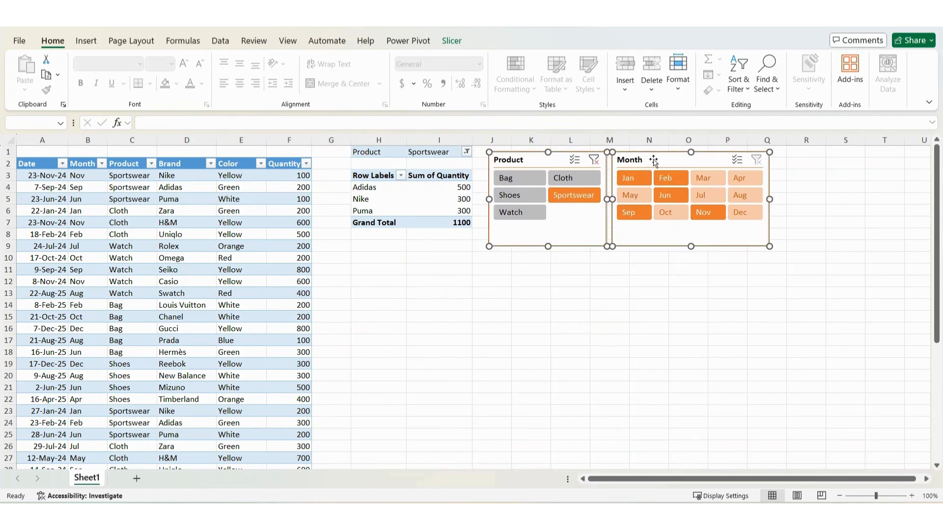
{"action": "left_click", "coordinate": [451, 385]}
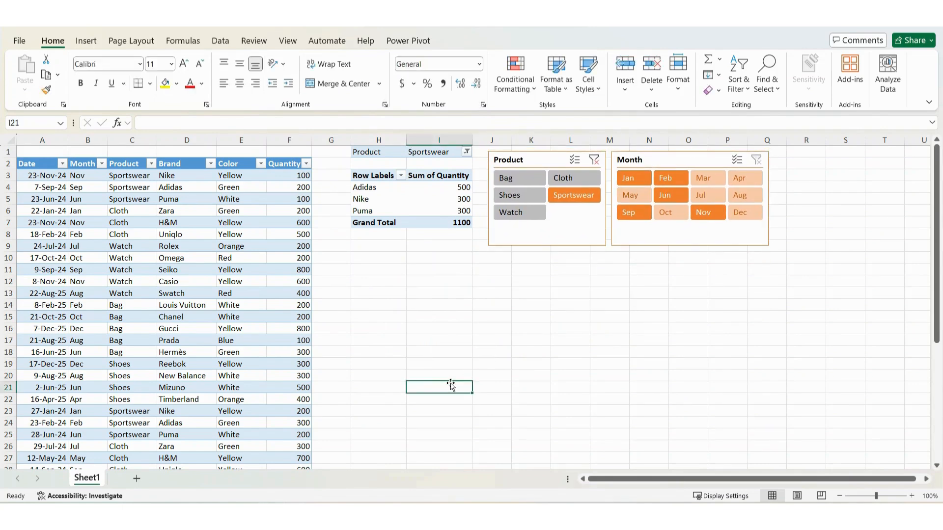
Create a second PivotTable from Table1 on the existing worksheet at cell K2
{"action": "left_click", "coordinate": [381, 317]}
{"action": "left_click", "coordinate": [368, 293]}
{"action": "left_click", "coordinate": [29, 221]}
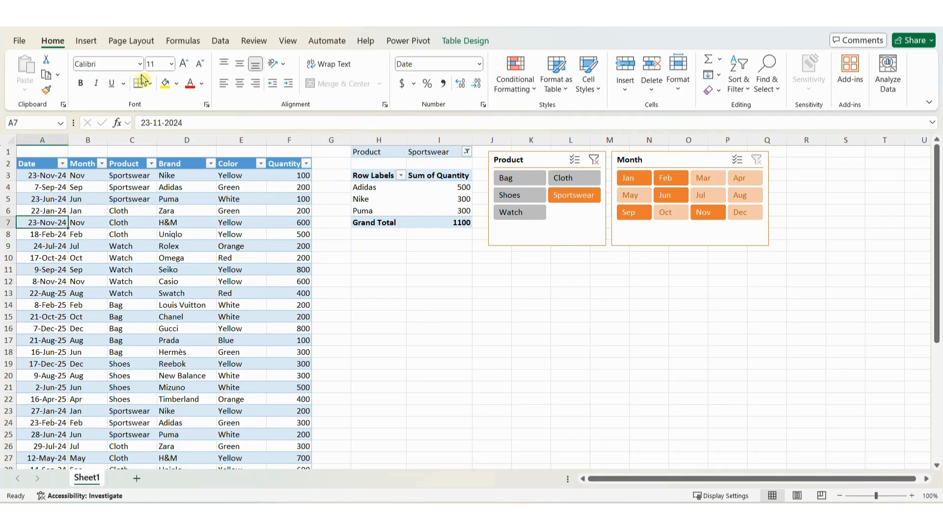
{"action": "left_click", "coordinate": [86, 41]}
{"action": "left_click", "coordinate": [30, 71]}
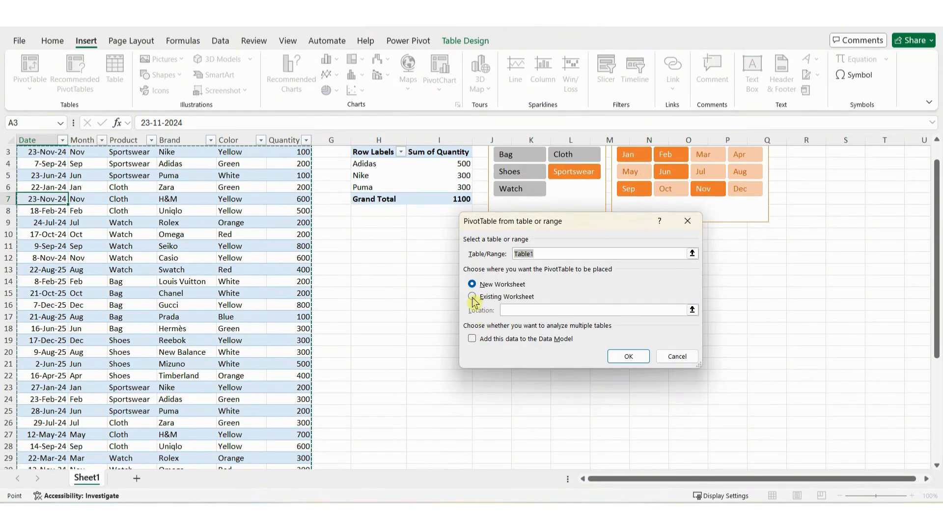
{"action": "left_click", "coordinate": [473, 298]}
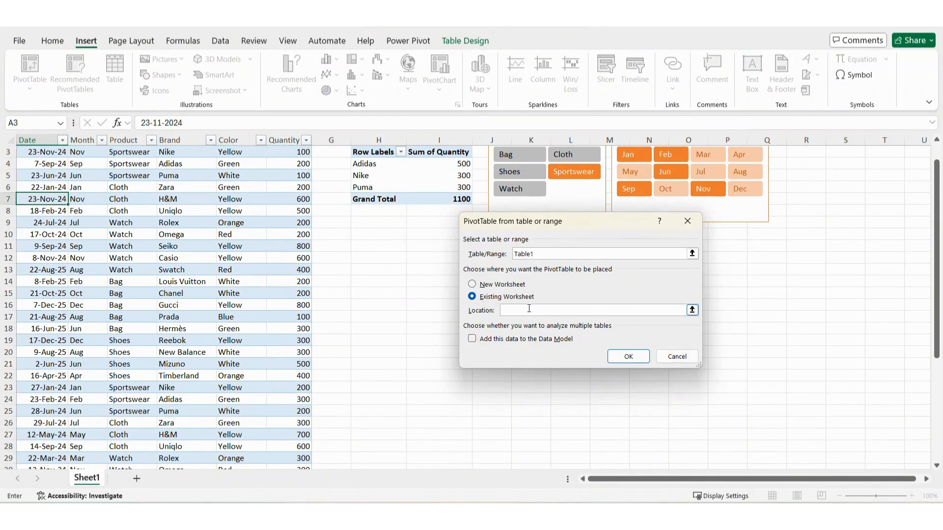
{"action": "scroll", "coordinate": [536, 326], "scroll_direction": "up", "scroll_amount": 1}
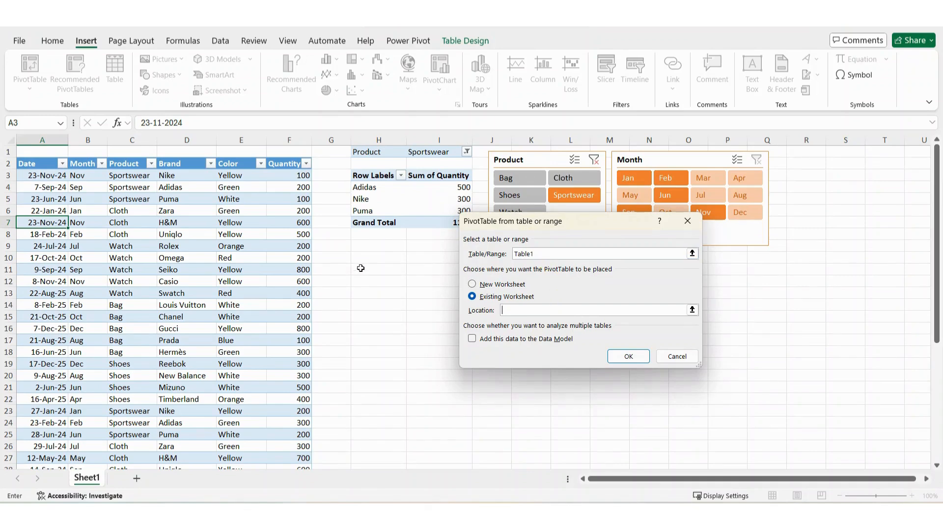
{"action": "left_click", "coordinate": [523, 150]}
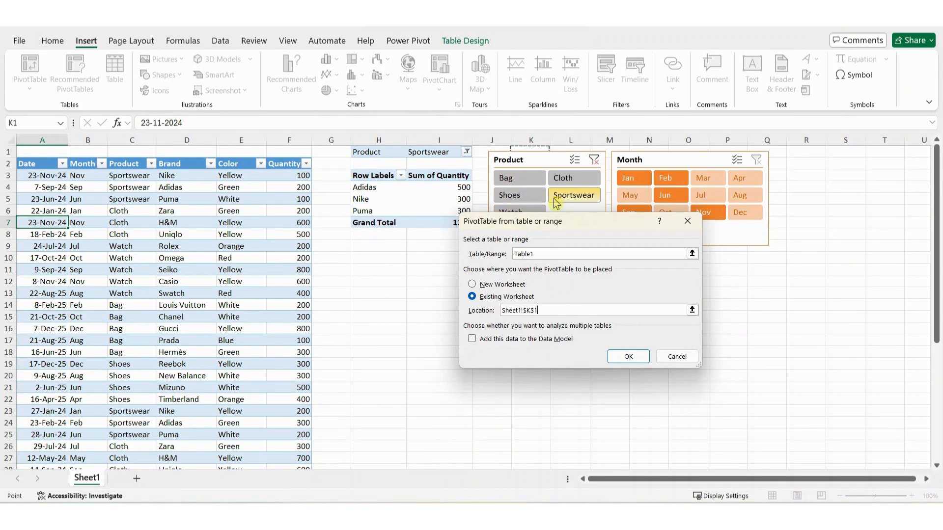
{"action": "key", "text": "Down"}
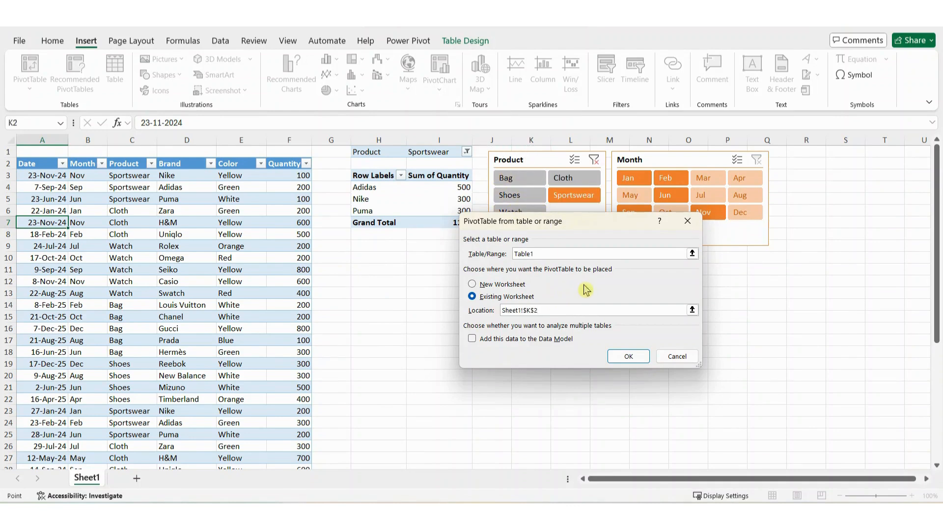
{"action": "left_click", "coordinate": [636, 363]}
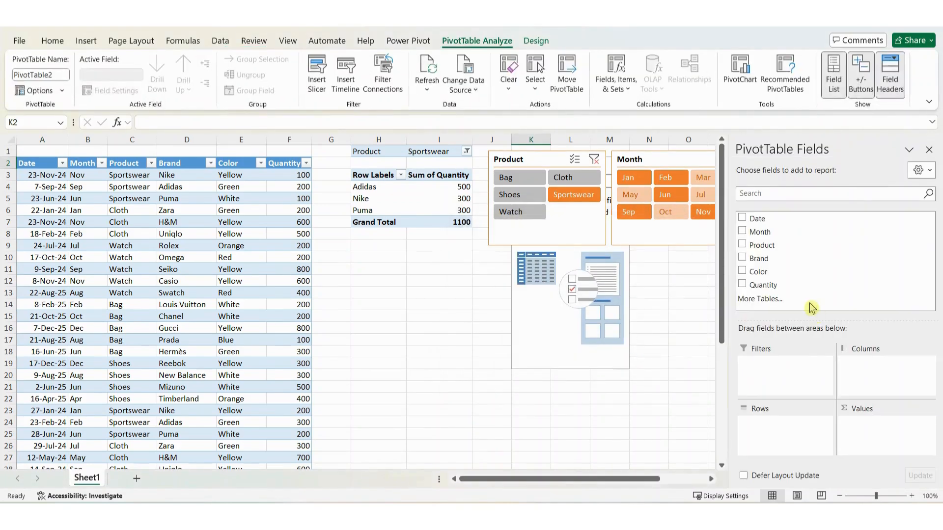
Lay out the second PivotTable with Brand in rows, Color in columns and the sum of Quantity as values
{"action": "left_click", "coordinate": [743, 259]}
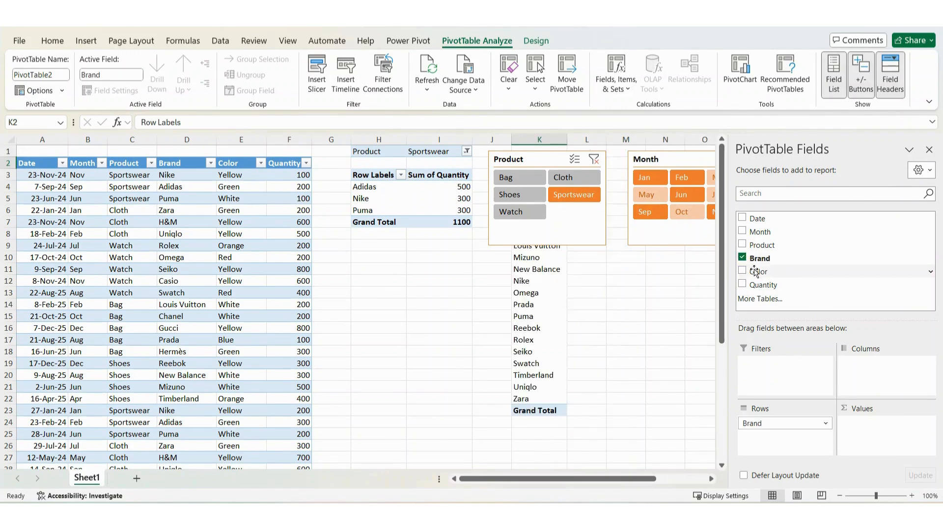
{"action": "left_click", "coordinate": [742, 271]}
{"action": "scroll", "coordinate": [660, 335], "scroll_direction": "right", "scroll_amount": 3}
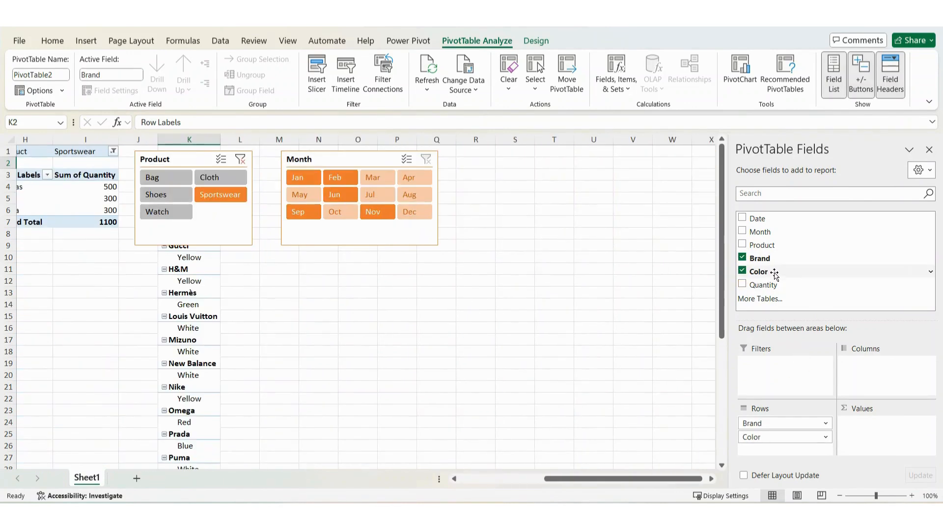
{"action": "left_click_drag", "start_coordinate": [774, 273], "coordinate": [864, 377]}
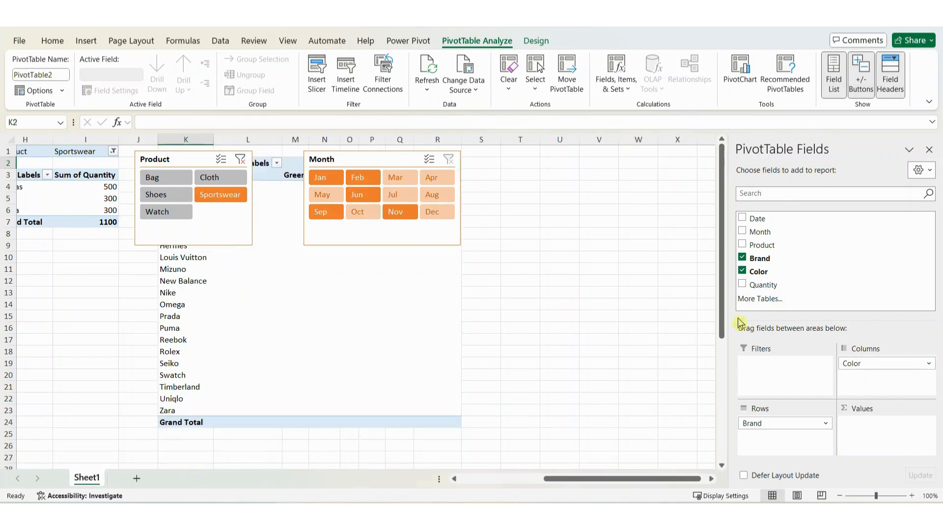
{"action": "left_click_drag", "start_coordinate": [756, 285], "coordinate": [879, 433]}
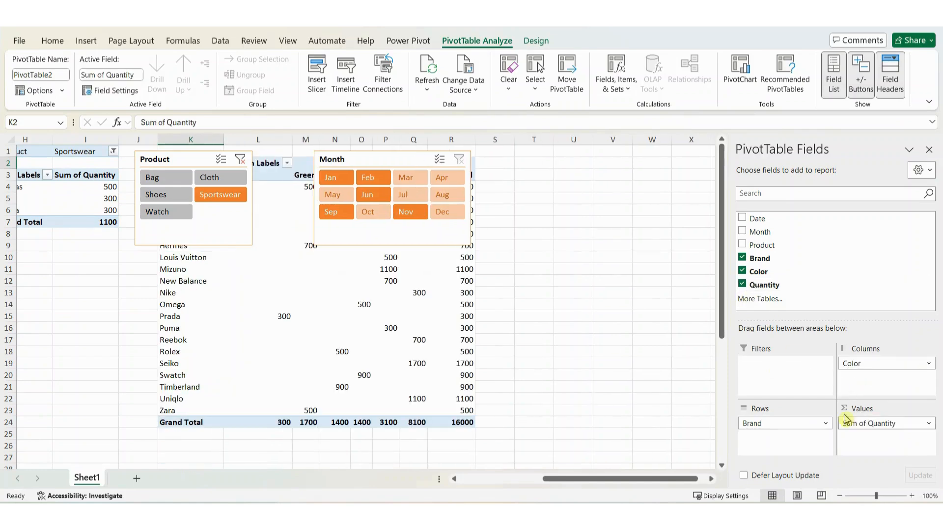
{"action": "scroll", "coordinate": [574, 296], "scroll_direction": "left", "scroll_amount": 2}
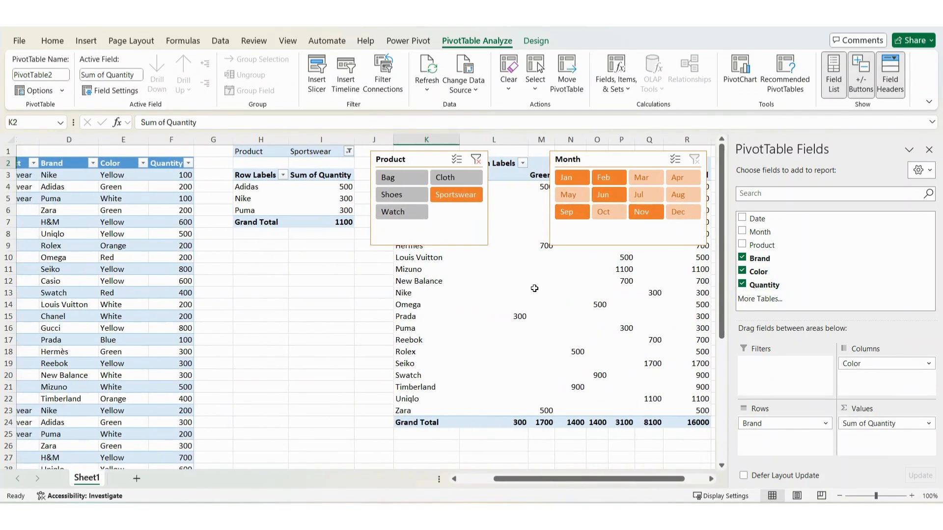
Move the Product slicer below the first PivotTable and the Month slicer beneath it, uncovering the second PivotTable
{"action": "left_click_drag", "start_coordinate": [433, 170], "coordinate": [302, 255]}
{"action": "left_click_drag", "start_coordinate": [599, 163], "coordinate": [271, 350]}
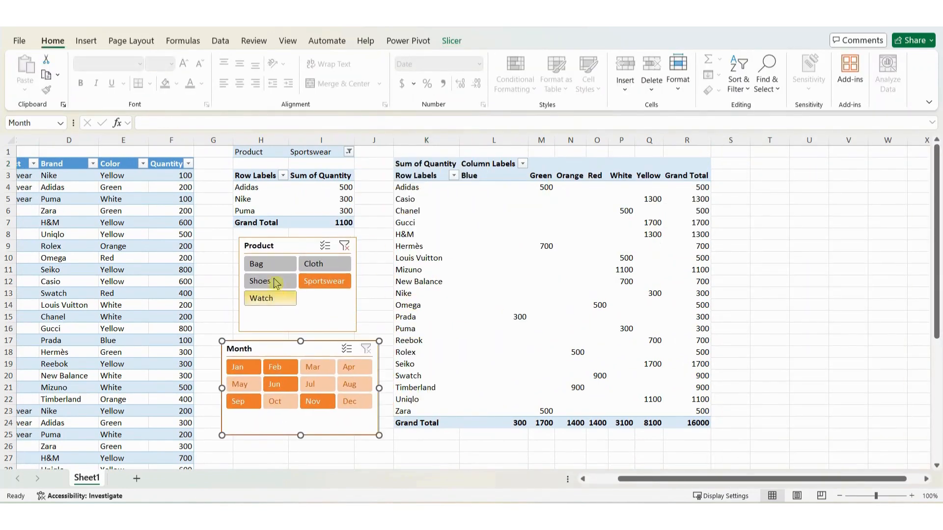
{"action": "left_click", "coordinate": [278, 246]}
{"action": "scroll", "coordinate": [385, 331], "scroll_direction": "right", "scroll_amount": 2}
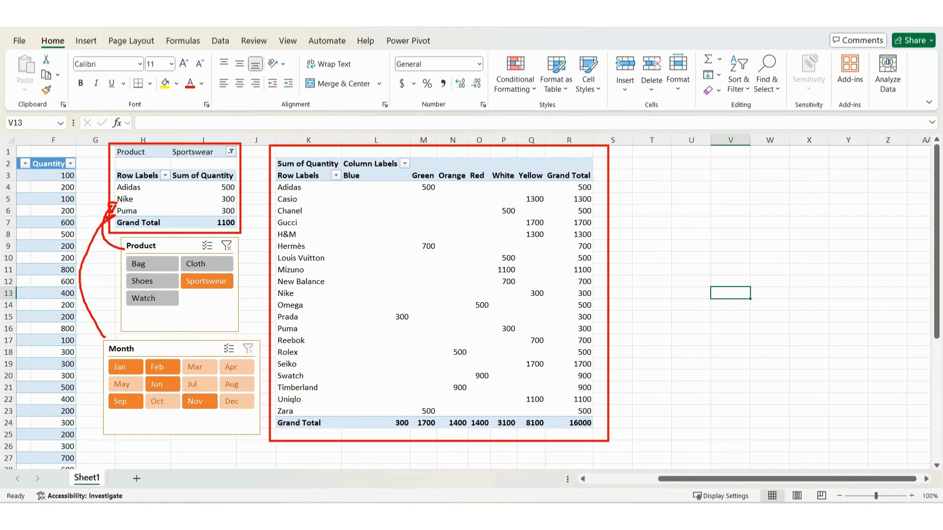
Test the slicers by filtering by Mar, clearing the month filter, and choosing Bag, Cloth, Sportswear and Shoes in turn
{"action": "left_click", "coordinate": [199, 373]}
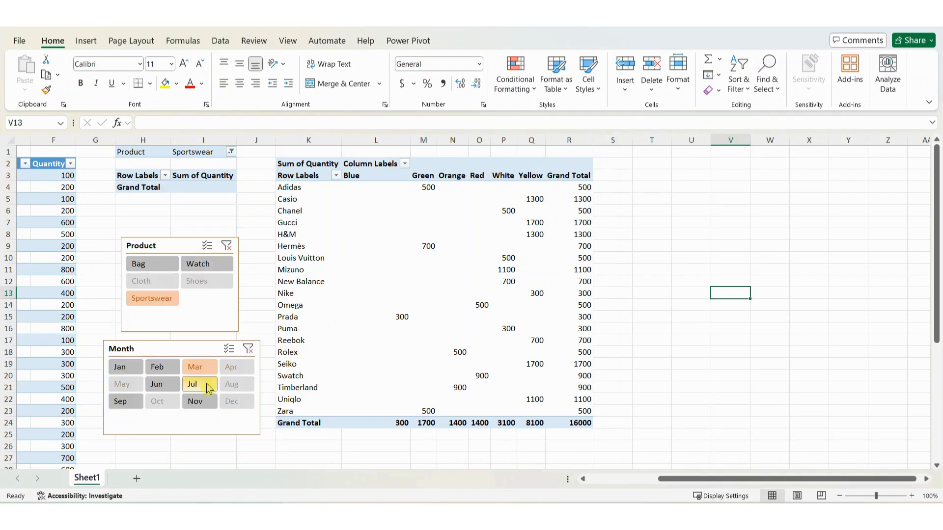
{"action": "left_click", "coordinate": [248, 349]}
{"action": "left_click", "coordinate": [147, 265]}
{"action": "left_click", "coordinate": [201, 265]}
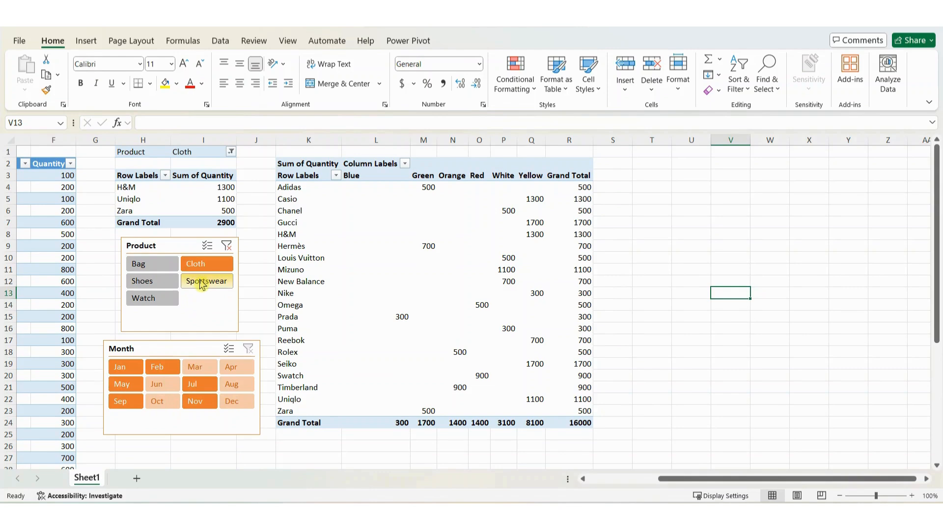
{"action": "left_click", "coordinate": [189, 284]}
{"action": "left_click", "coordinate": [149, 283]}
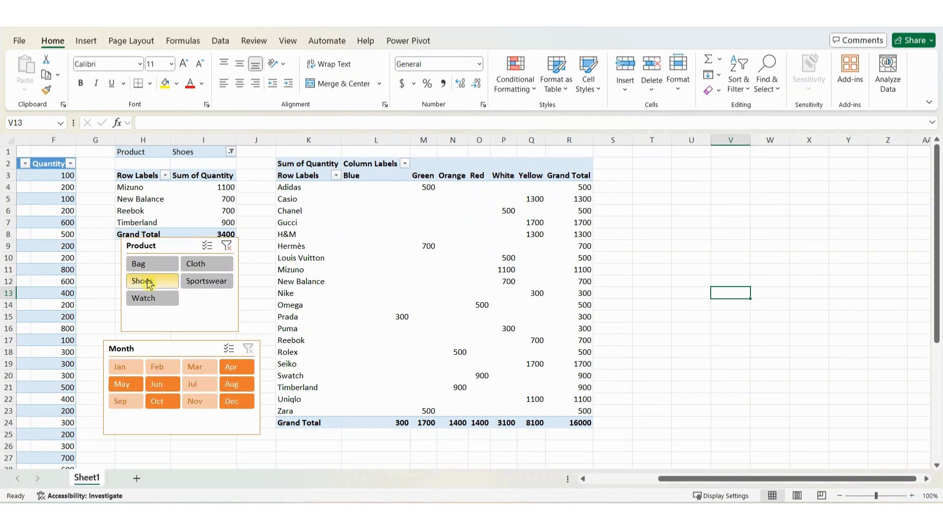
Shift the Product slicer slightly down, clear of the Grand Total row, and connect it to PivotTable2 as well
{"action": "left_click_drag", "start_coordinate": [166, 242], "coordinate": [167, 247]}
{"action": "left_click", "coordinate": [167, 249]}
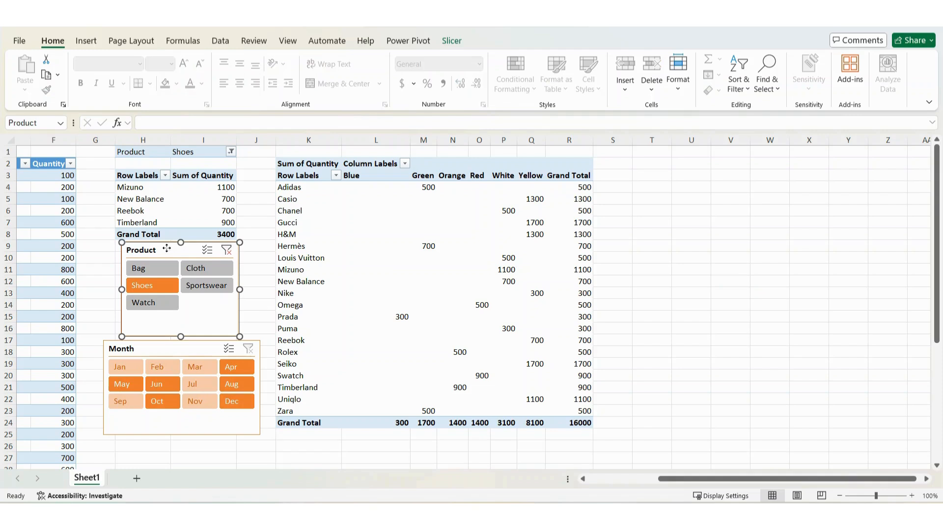
{"action": "right_click", "coordinate": [167, 249]}
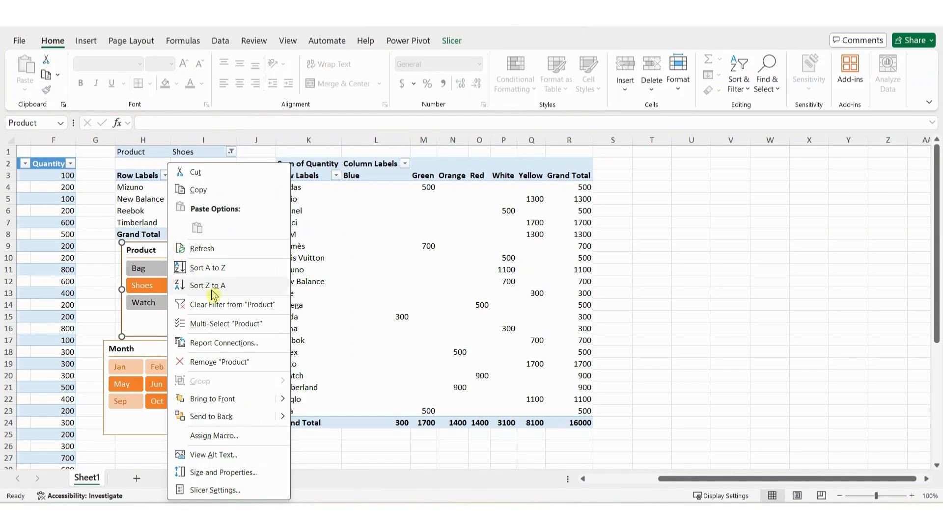
{"action": "left_click", "coordinate": [229, 346]}
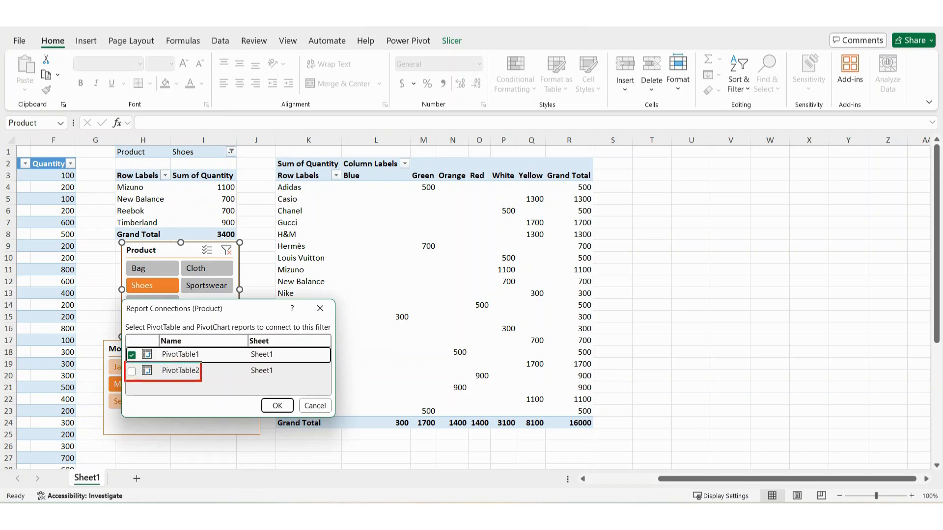
{"action": "left_click", "coordinate": [132, 372]}
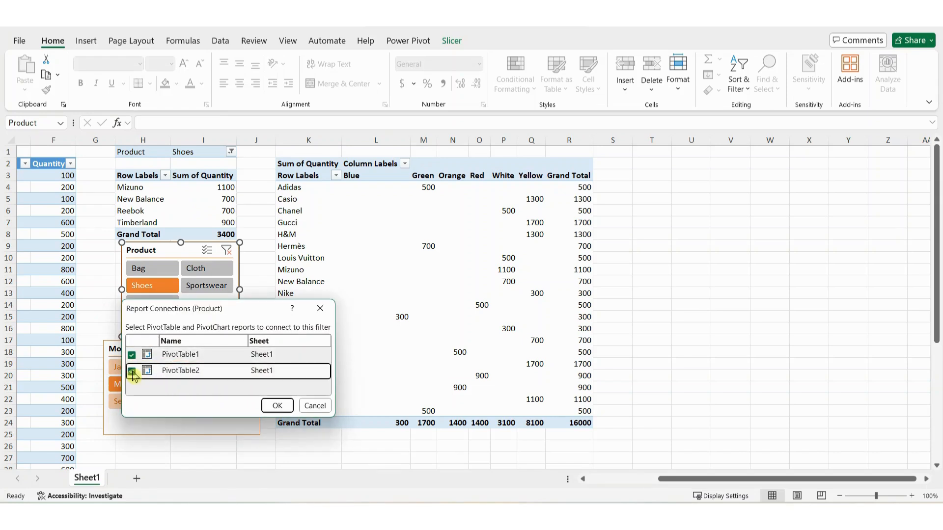
{"action": "left_click", "coordinate": [268, 405]}
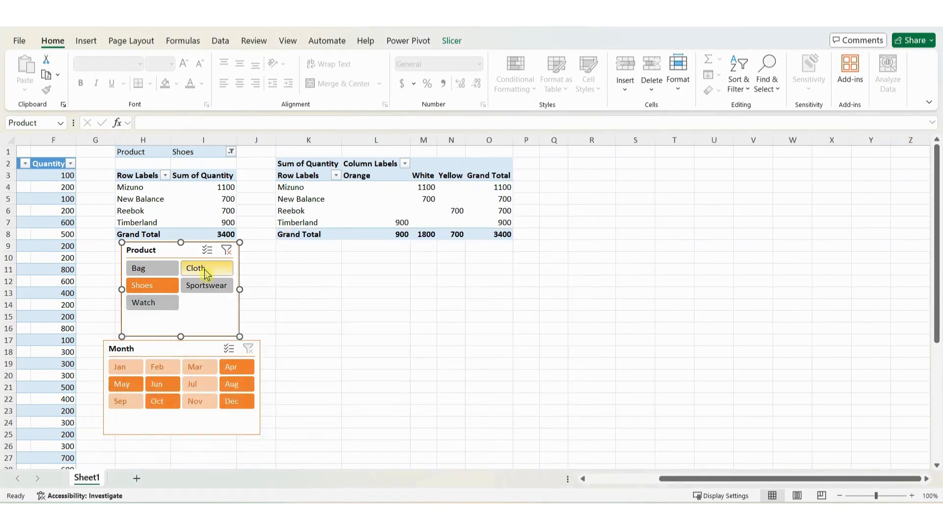
Filter both PivotTables by Cloth, Sportswear and finally Bag with the Product slicer
{"action": "left_click", "coordinate": [205, 271]}
{"action": "left_click", "coordinate": [205, 286]}
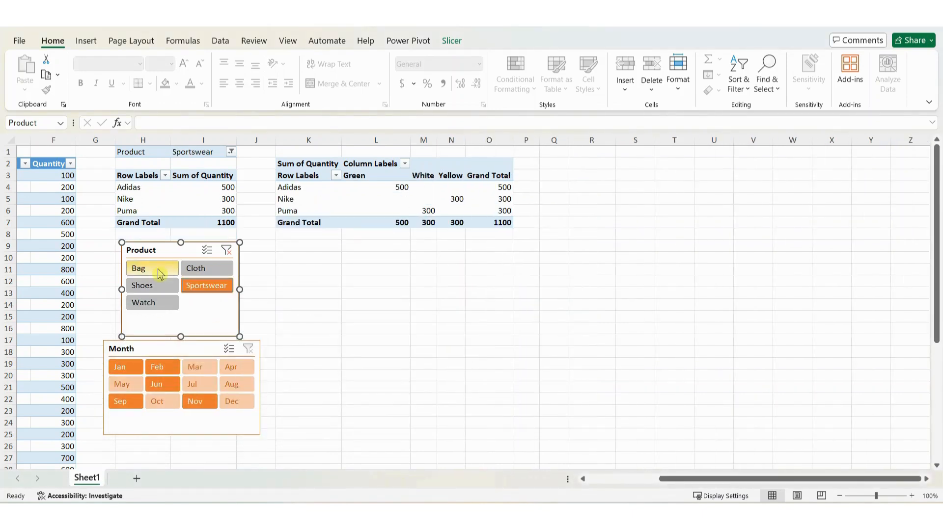
{"action": "left_click", "coordinate": [160, 271]}
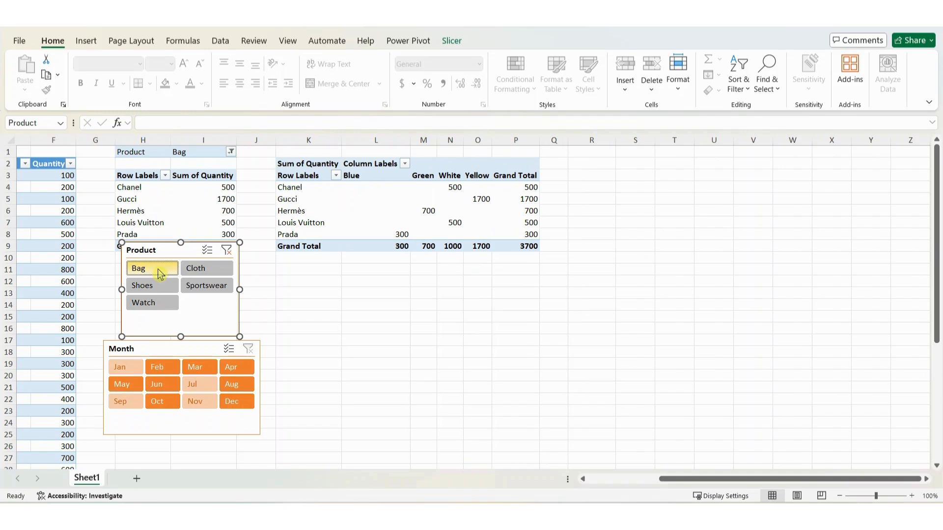
{"action": "left_click", "coordinate": [319, 316]}
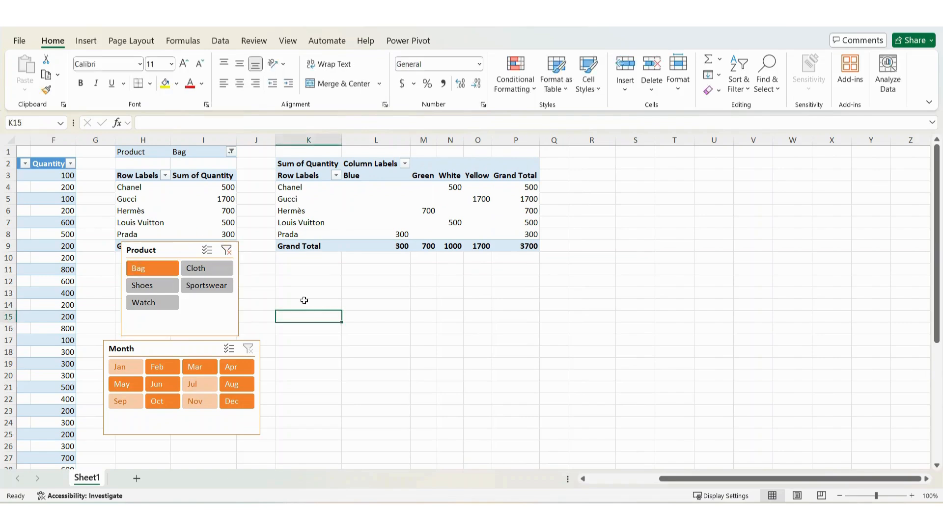
Connect the Month slicer to PivotTable2 in addition to PivotTable1 through its report connections
{"action": "left_click", "coordinate": [383, 200]}
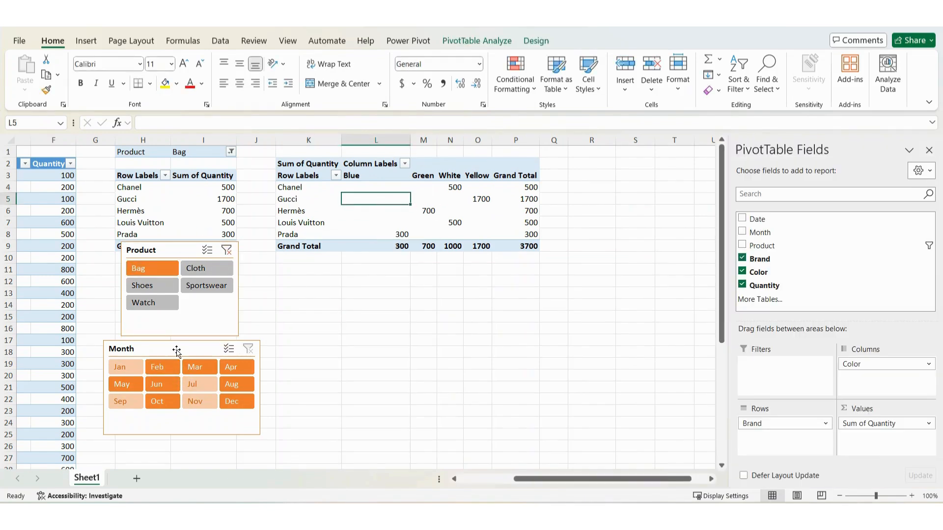
{"action": "left_click", "coordinate": [176, 347]}
{"action": "right_click", "coordinate": [176, 346]}
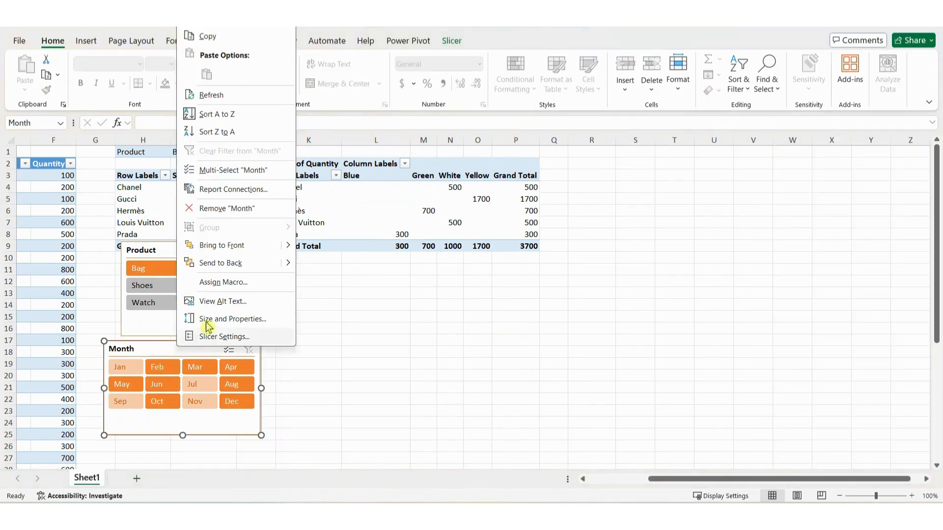
{"action": "left_click", "coordinate": [229, 191]}
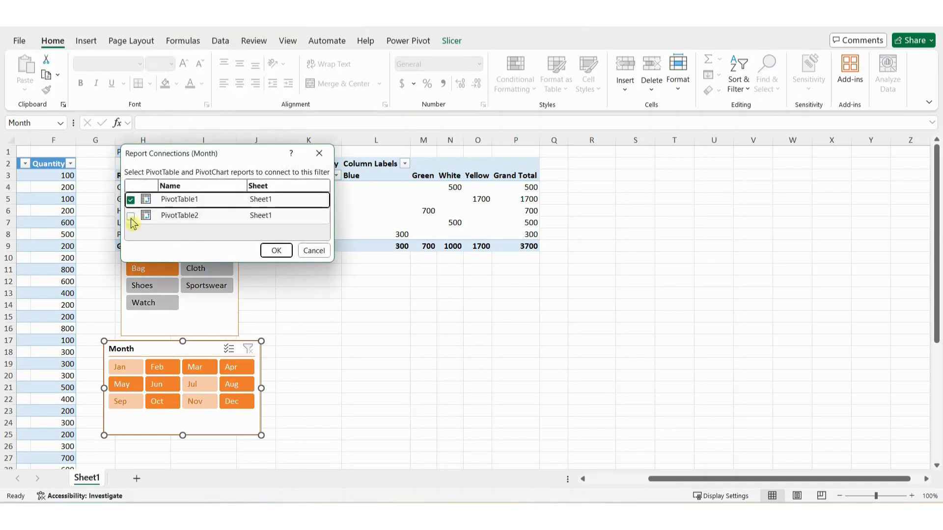
{"action": "left_click", "coordinate": [131, 217]}
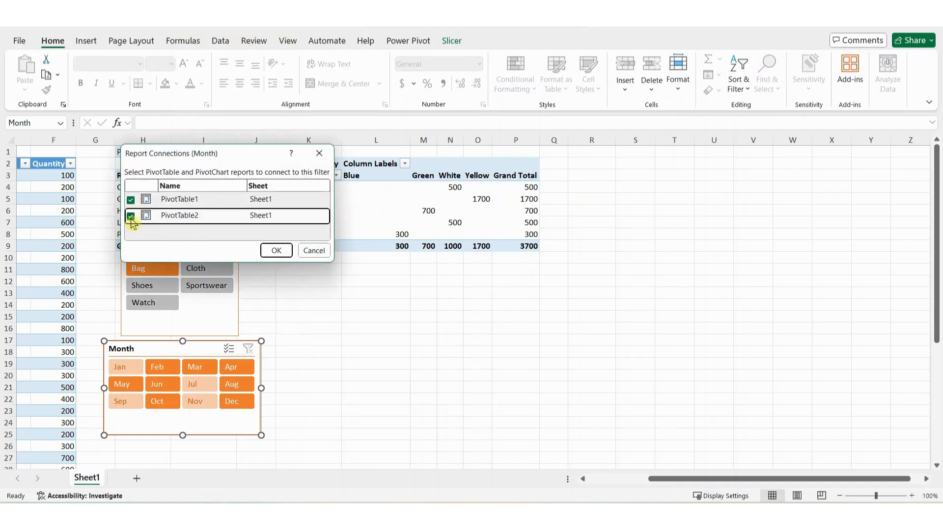
{"action": "left_click", "coordinate": [276, 250]}
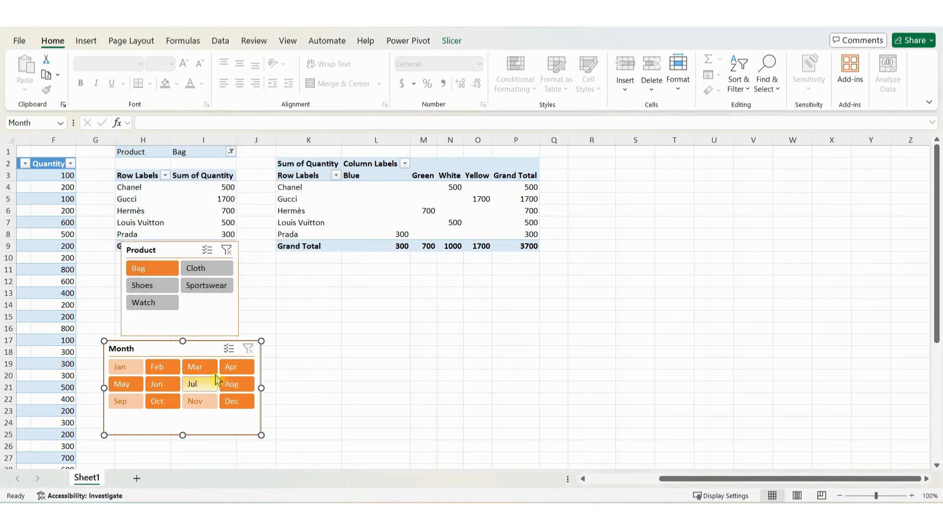
Filter both PivotTables by Jul and Watch, and clear the Product and Month slicer filters
{"action": "left_click", "coordinate": [194, 384]}
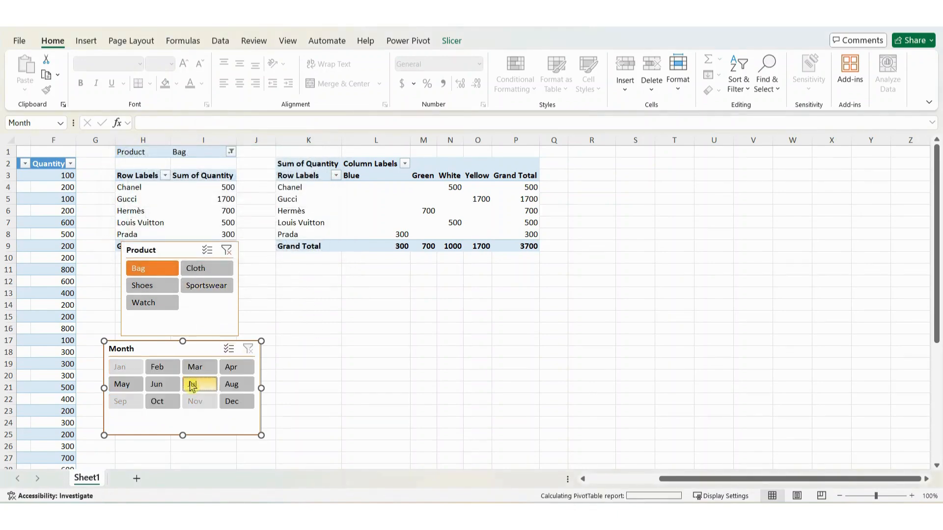
{"action": "left_click", "coordinate": [195, 269]}
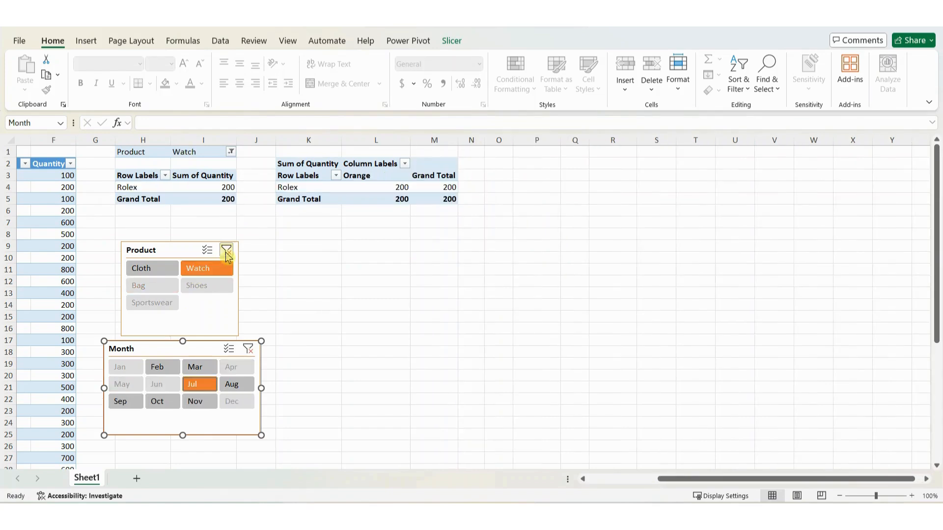
{"action": "left_click", "coordinate": [226, 250]}
{"action": "left_click", "coordinate": [247, 349]}
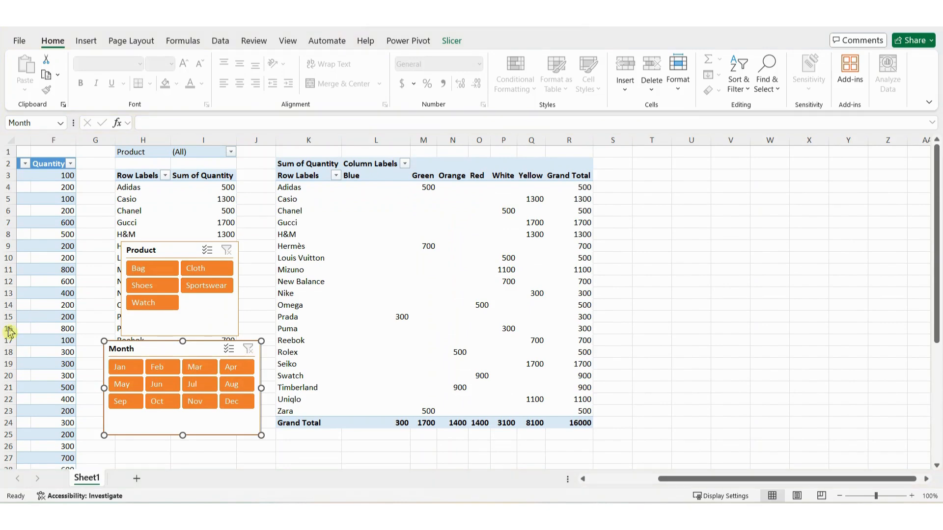
Move both slicers together beside the second PivotTable's Grand Total column and align the Month slicer's left edge under the Product slicer
{"action": "left_click", "coordinate": [171, 252], "text": "ctrl"}
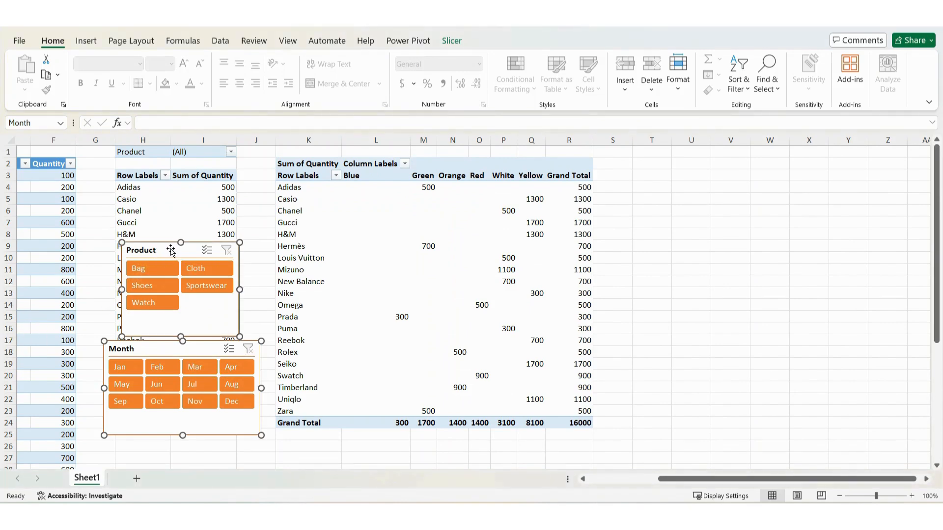
{"action": "left_click_drag", "start_coordinate": [160, 246], "coordinate": [644, 166]}
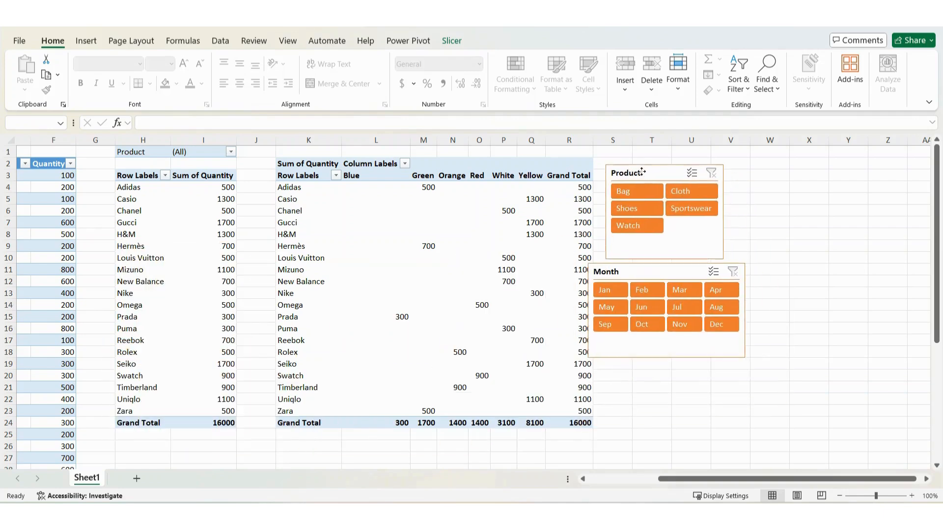
{"action": "left_click", "coordinate": [808, 246]}
{"action": "left_click_drag", "start_coordinate": [637, 275], "coordinate": [655, 271]}
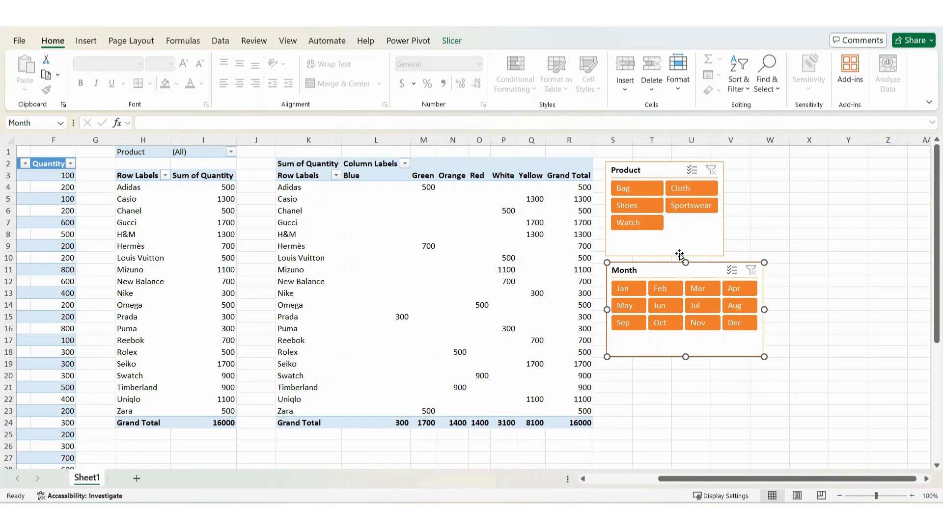
Set the Month slicer to 3 button columns and narrow it to match the Product slicer's width
{"action": "left_click", "coordinate": [451, 40]}
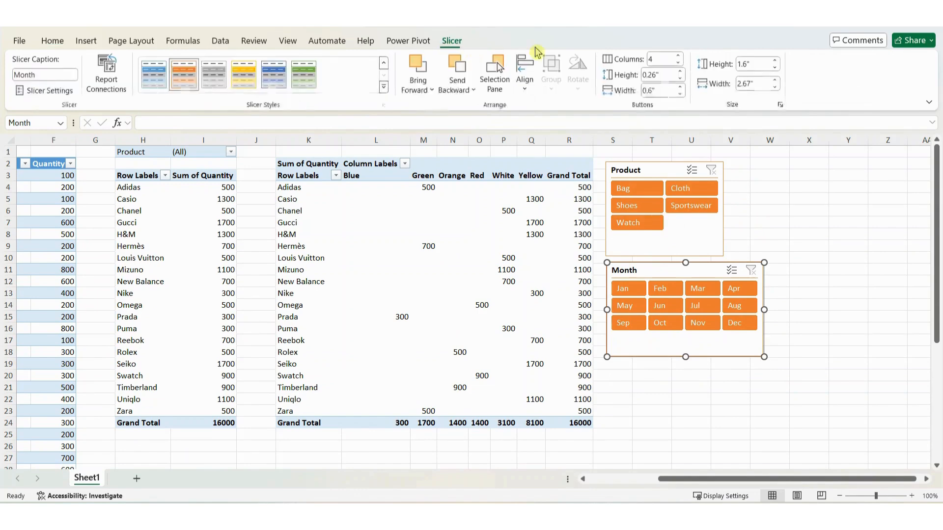
{"action": "left_click", "coordinate": [678, 63]}
{"action": "left_click_drag", "start_coordinate": [764, 310], "coordinate": [724, 313]}
{"action": "left_click", "coordinate": [809, 340]}
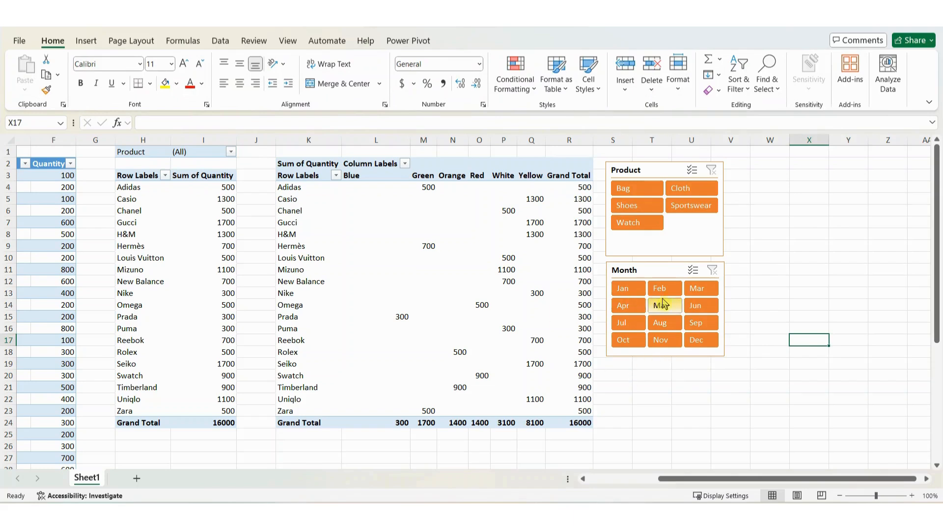
Test the Product slicer with Cloth, Bag, Shoes, Sportswear, Watch and Cloth again, and clear its filter
{"action": "left_click", "coordinate": [680, 189]}
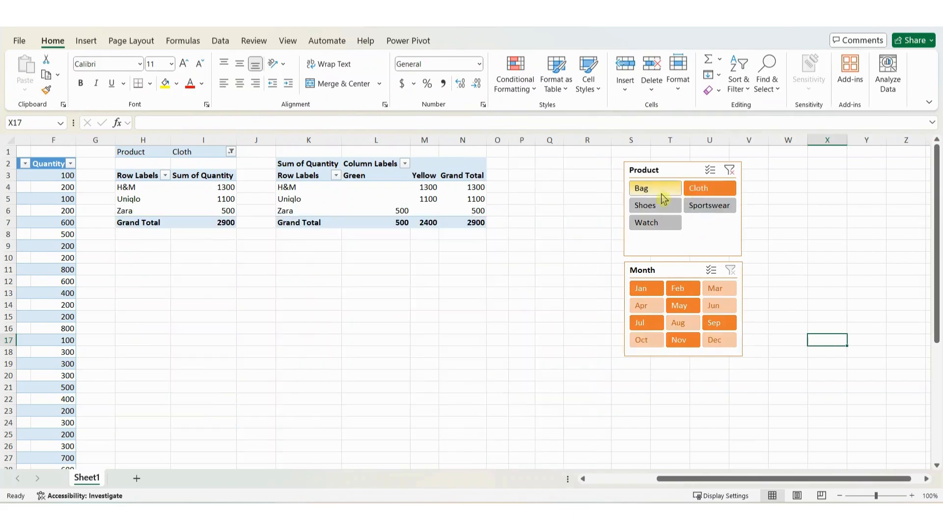
{"action": "left_click", "coordinate": [658, 195]}
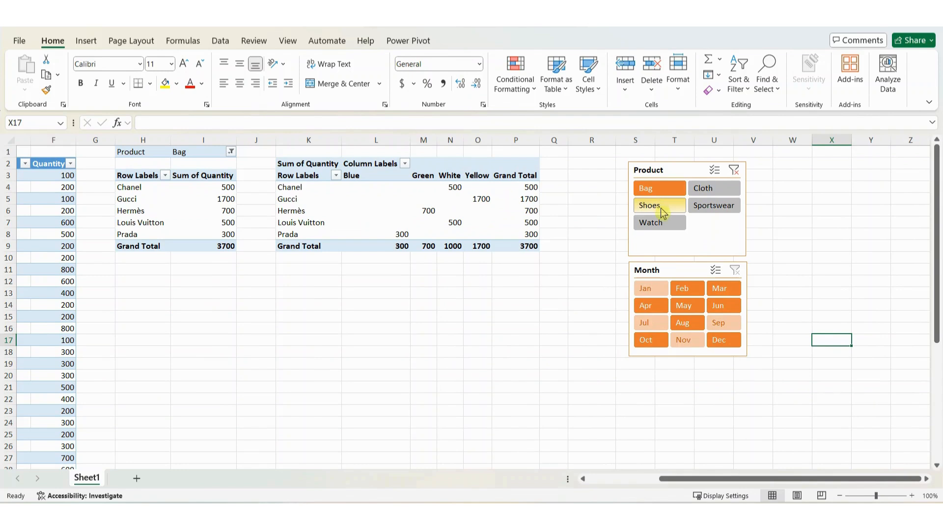
{"action": "left_click", "coordinate": [662, 207]}
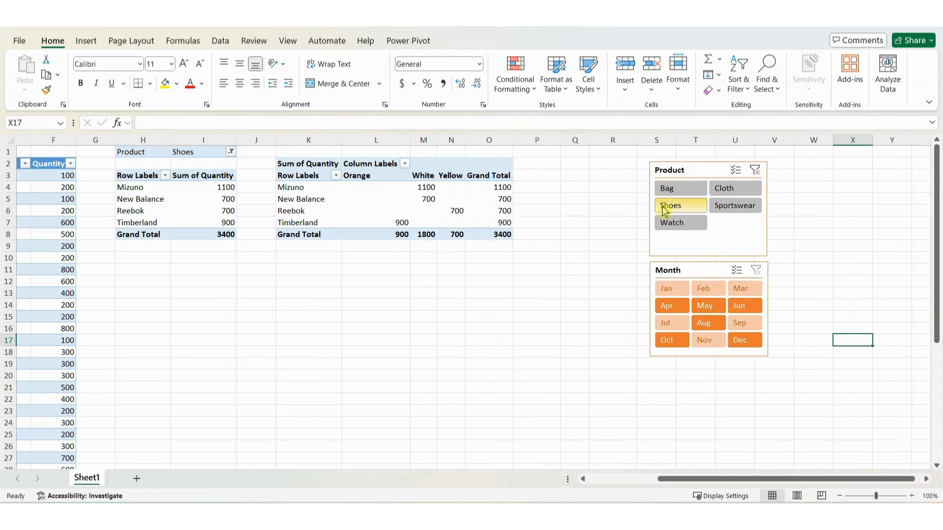
{"action": "left_click", "coordinate": [724, 208]}
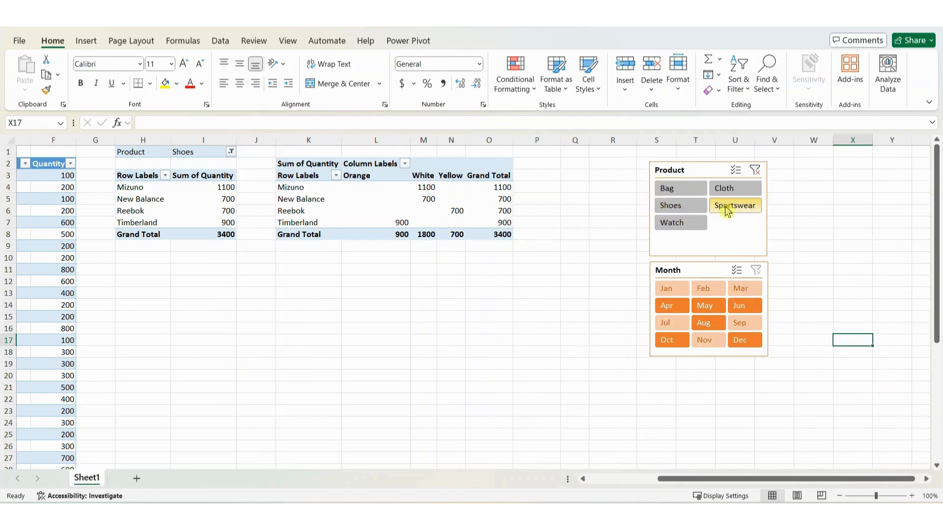
{"action": "left_click", "coordinate": [695, 221]}
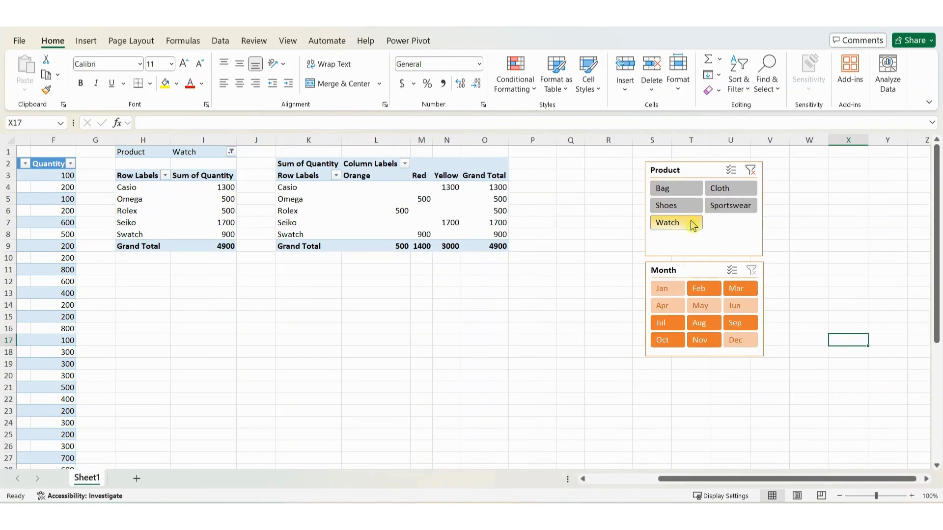
{"action": "left_click", "coordinate": [718, 192]}
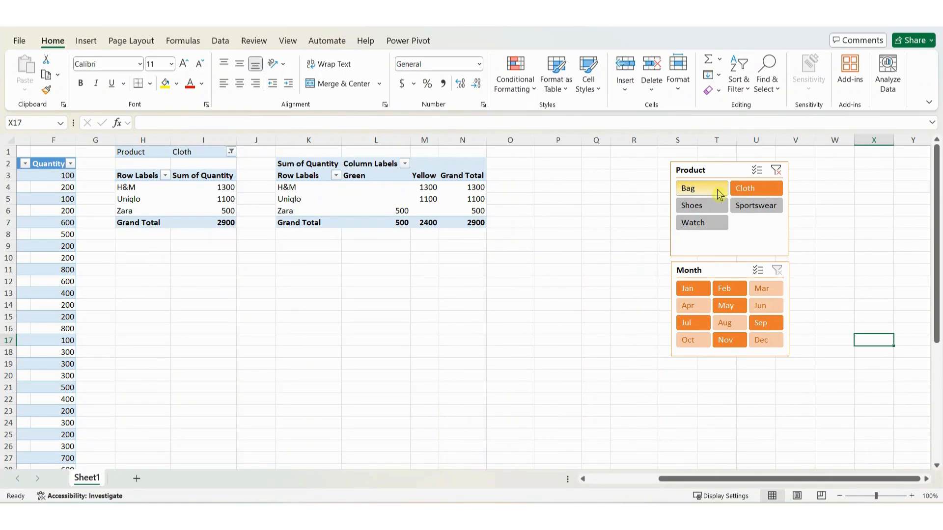
{"action": "left_click", "coordinate": [775, 172]}
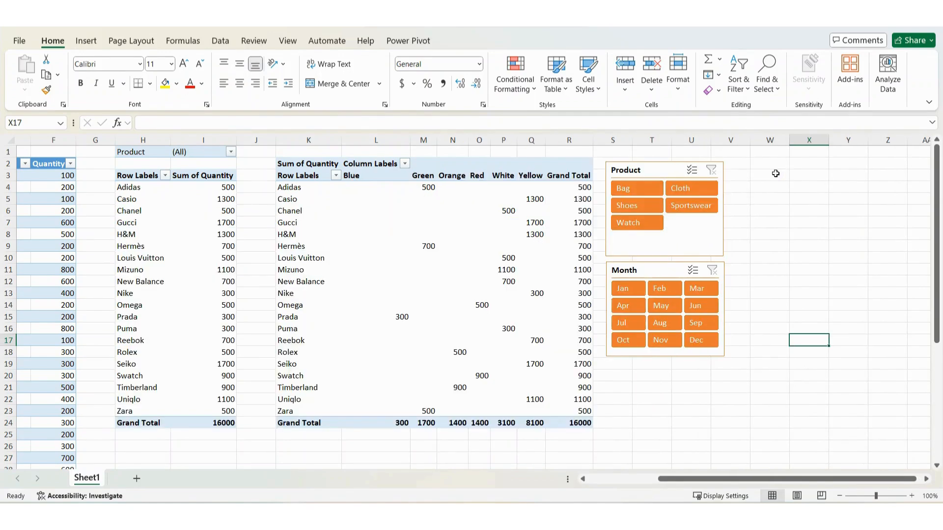
Turn off autofitting of column widths on update in PivotTable2's options
{"action": "right_click", "coordinate": [451, 232]}
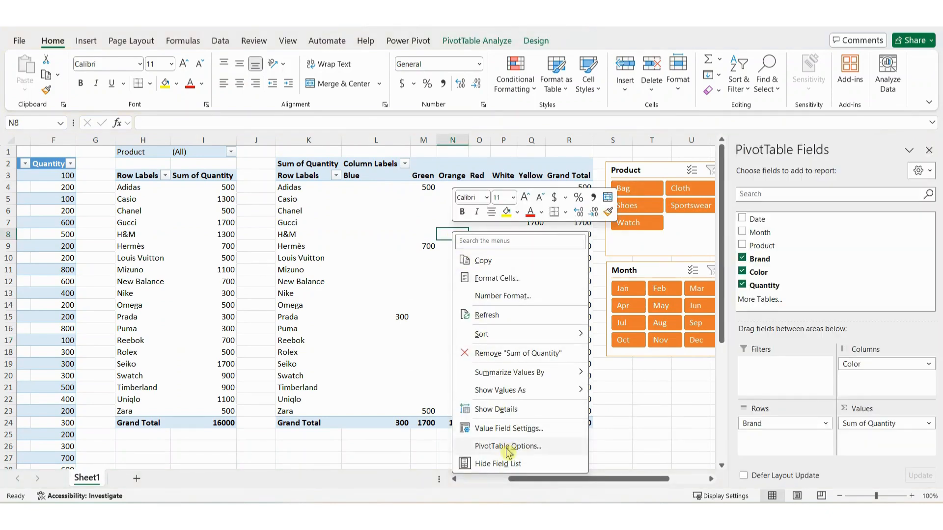
{"action": "left_click", "coordinate": [524, 448]}
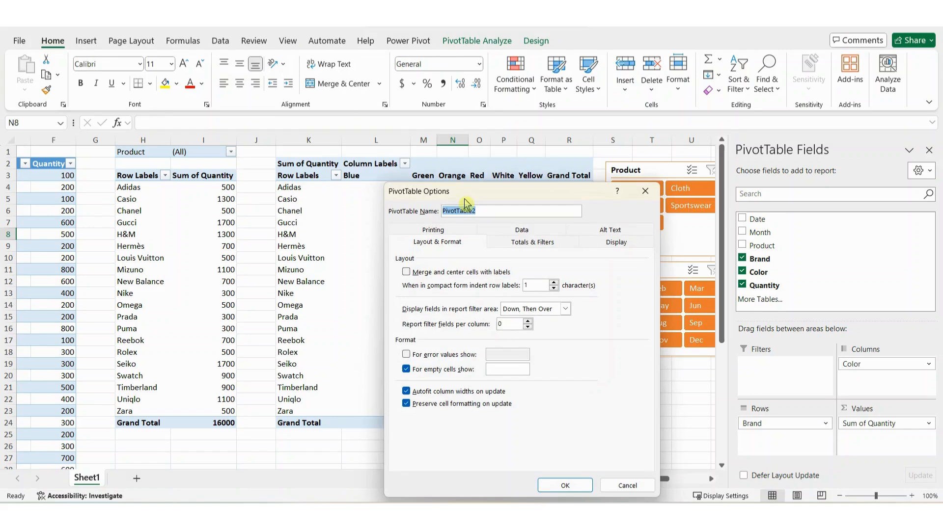
{"action": "left_click_drag", "start_coordinate": [464, 192], "coordinate": [394, 174]}
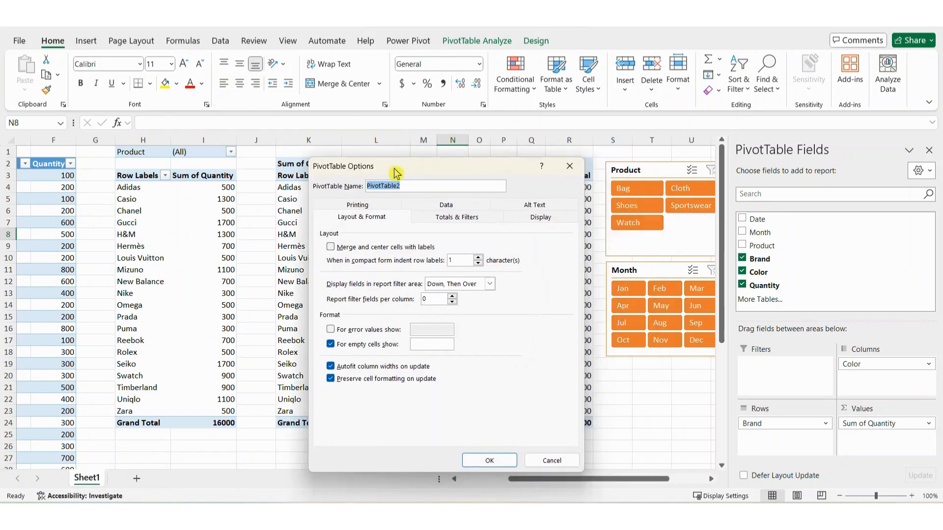
{"action": "mouse_move", "coordinate": [321, 356]}
{"action": "left_mouse_down"}
{"action": "mouse_move", "coordinate": [361, 375]}
{"action": "mouse_move", "coordinate": [434, 374]}
{"action": "left_mouse_up"}
{"action": "left_click", "coordinate": [330, 366]}
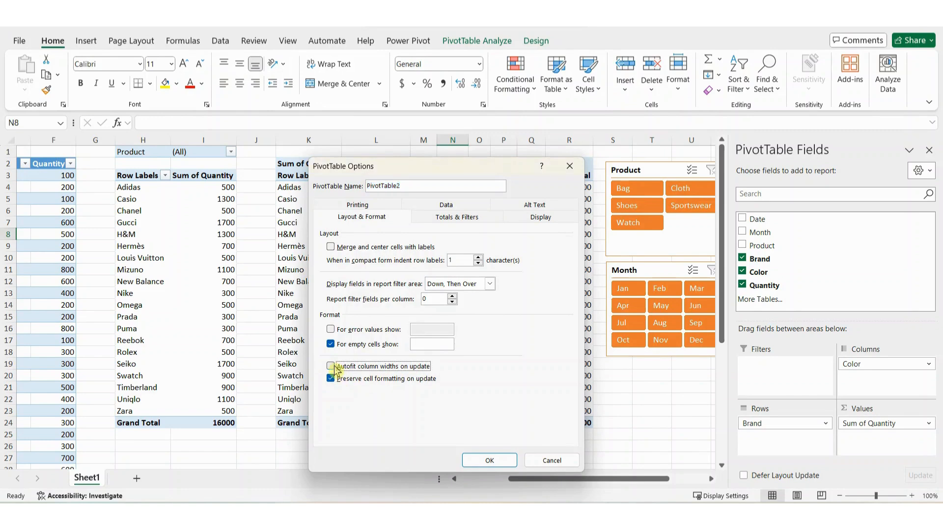
{"action": "left_click", "coordinate": [488, 460]}
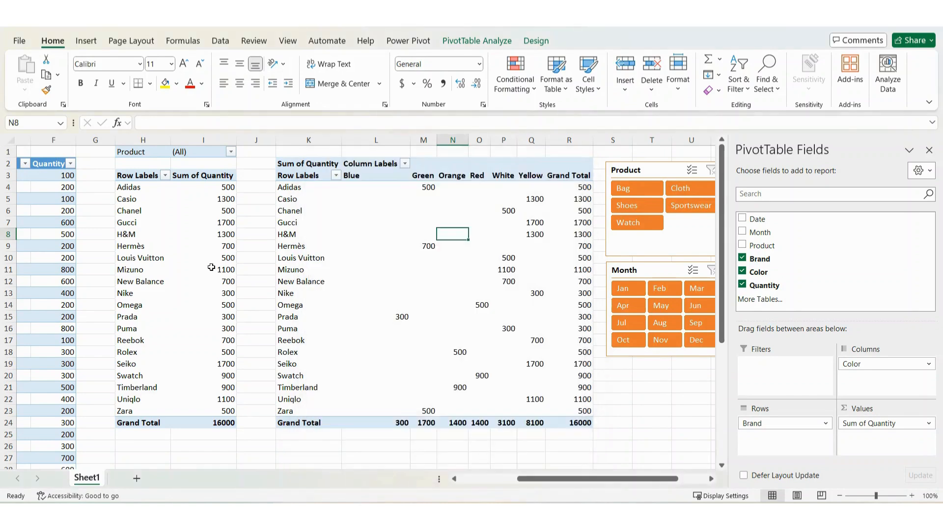
Turn off autofitting of column widths on update for PivotTable1 as well
{"action": "left_click", "coordinate": [199, 230]}
{"action": "right_click", "coordinate": [199, 230]}
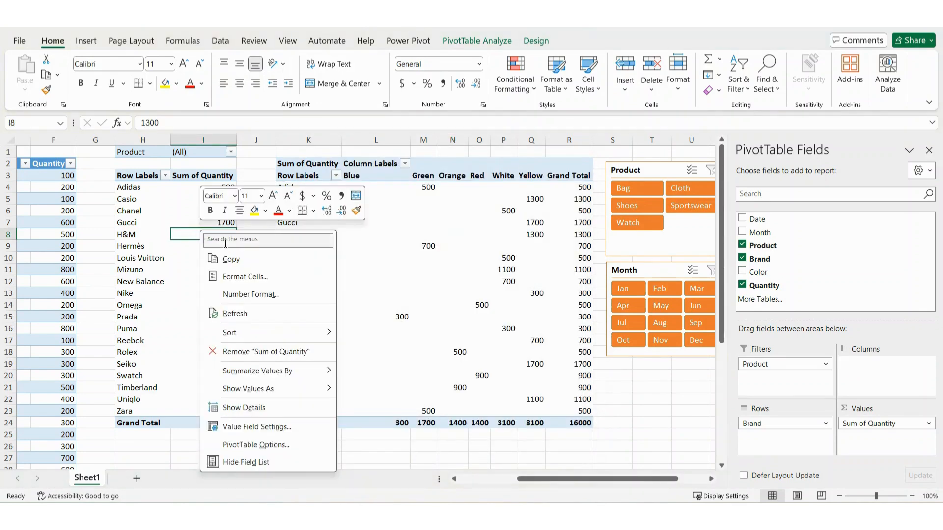
{"action": "left_click", "coordinate": [255, 447]}
{"action": "left_click", "coordinate": [159, 392]}
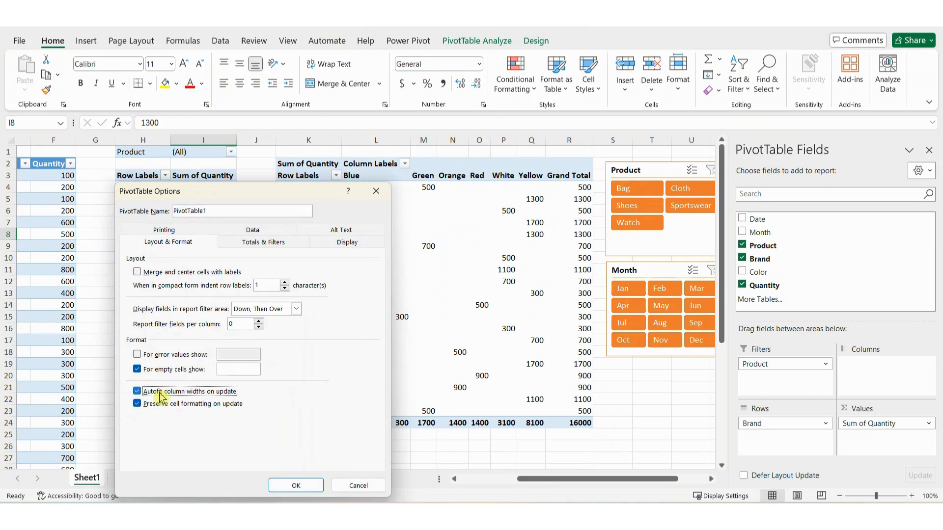
{"action": "left_click", "coordinate": [295, 485]}
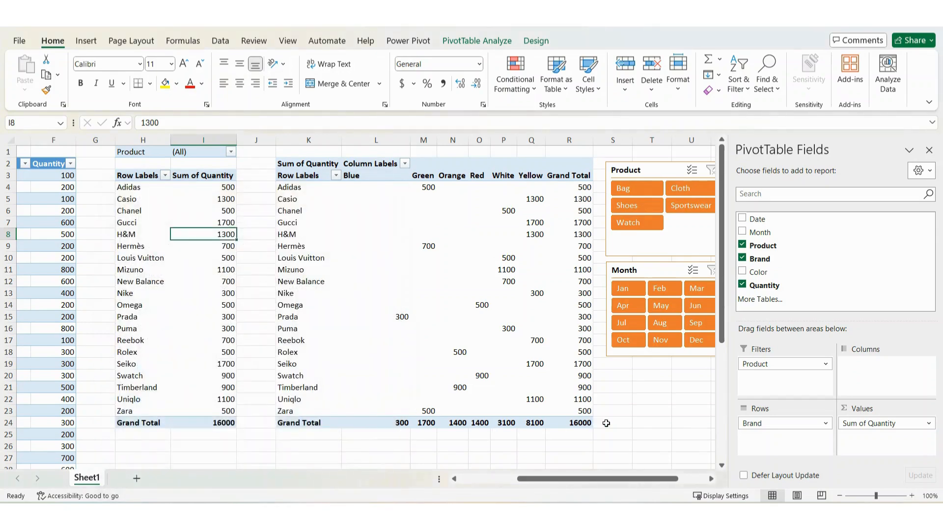
Give columns L to R of the second PivotTable one equal width and narrow the blank column J between the PivotTables
{"action": "left_click", "coordinate": [653, 422]}
{"action": "left_click_drag", "start_coordinate": [565, 141], "coordinate": [386, 144]}
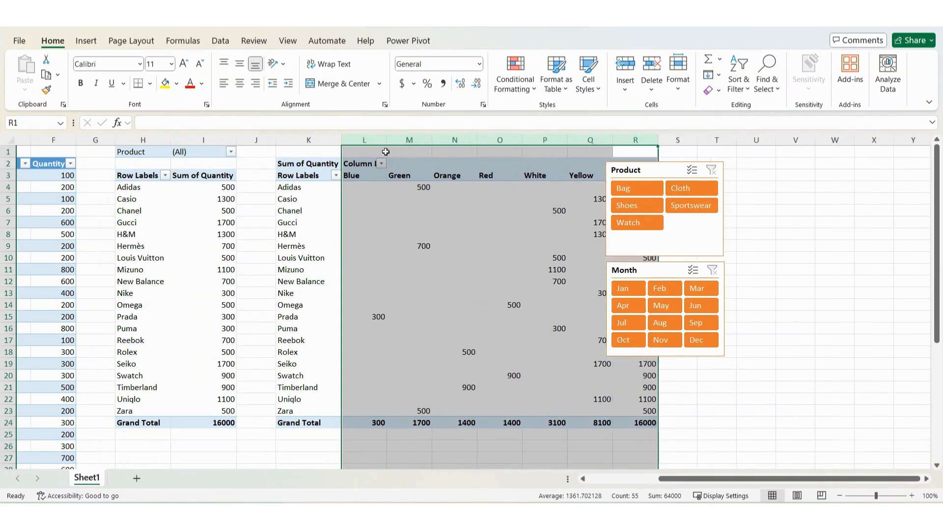
{"action": "left_click", "coordinate": [269, 173]}
{"action": "left_click_drag", "start_coordinate": [273, 145], "coordinate": [252, 146]}
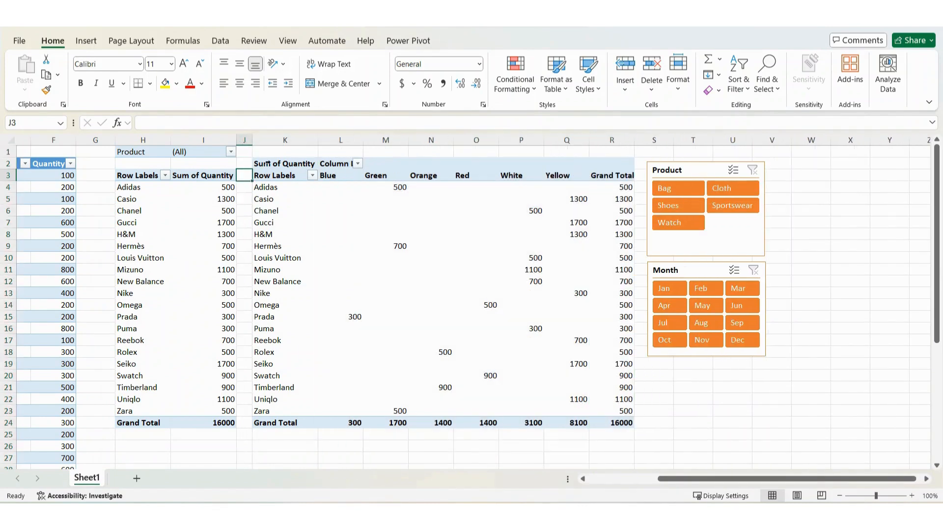
Check the fixed column widths by filtering by Cloth, Shoes, Watch, Sportswear and Bag, repeating Shoes, Watch and Cloth, and clearing the Product filter
{"action": "left_click", "coordinate": [728, 190]}
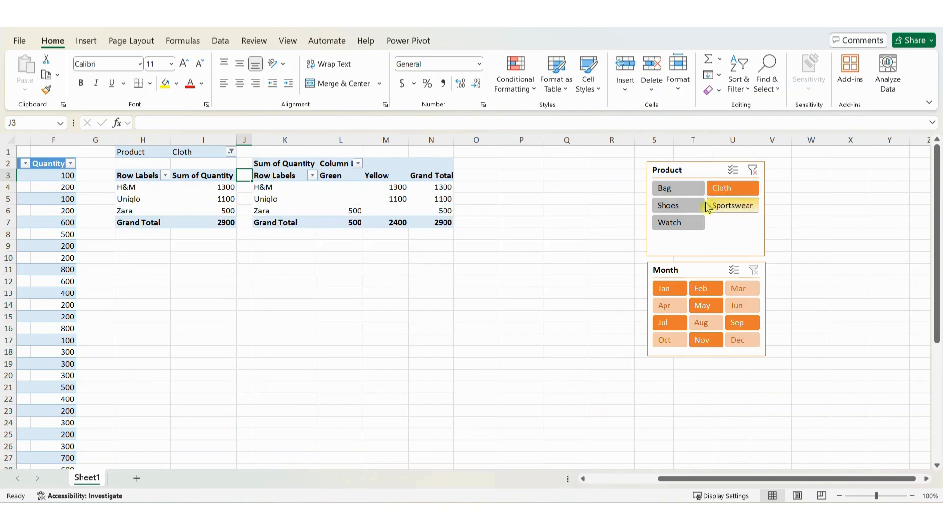
{"action": "left_click", "coordinate": [683, 207]}
{"action": "left_click", "coordinate": [684, 222]}
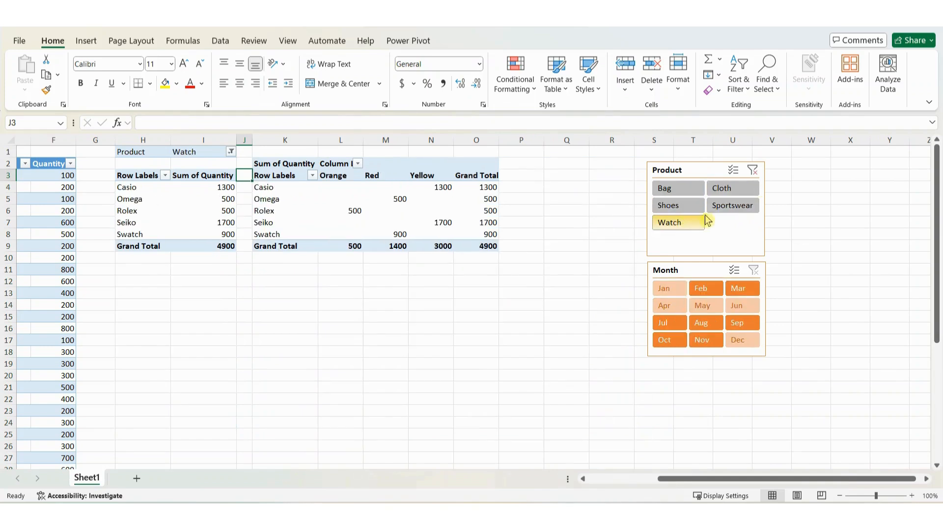
{"action": "left_click", "coordinate": [727, 208]}
{"action": "left_click", "coordinate": [678, 191]}
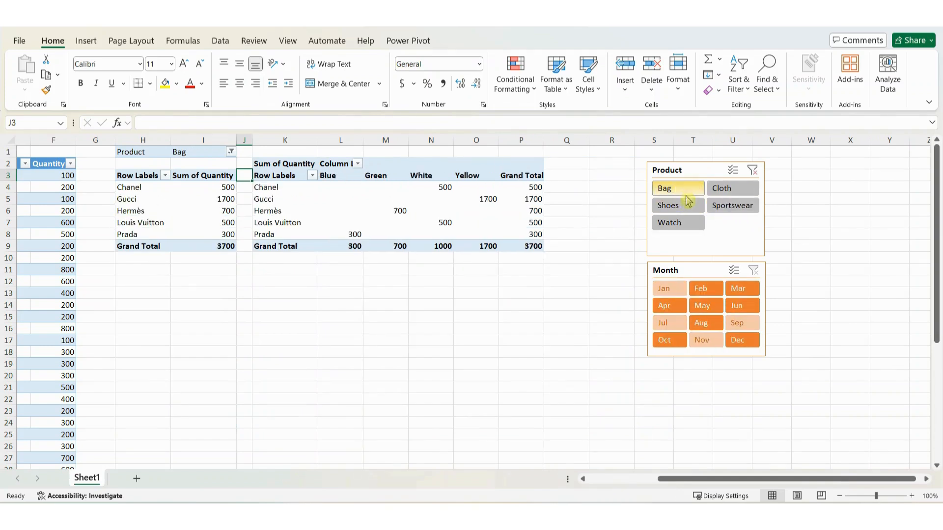
{"action": "left_click", "coordinate": [679, 208]}
{"action": "left_click", "coordinate": [680, 225]}
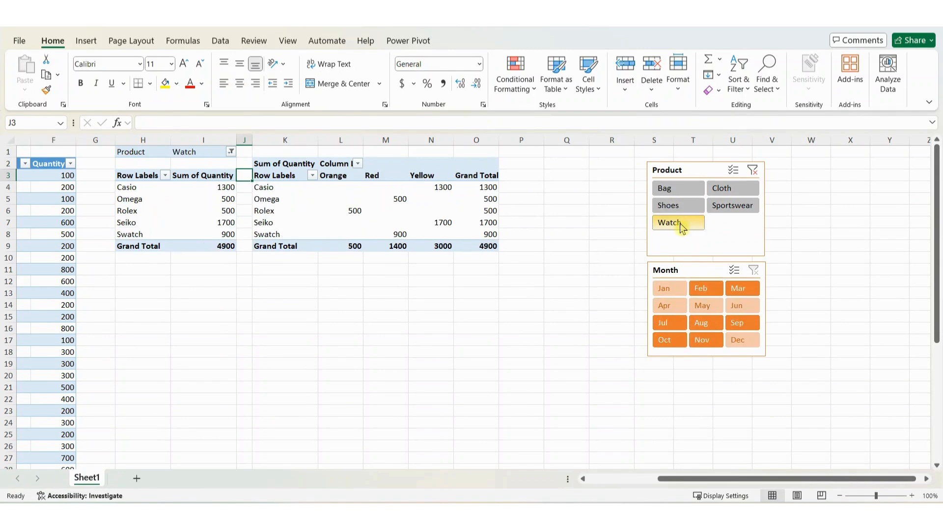
{"action": "left_click", "coordinate": [721, 191]}
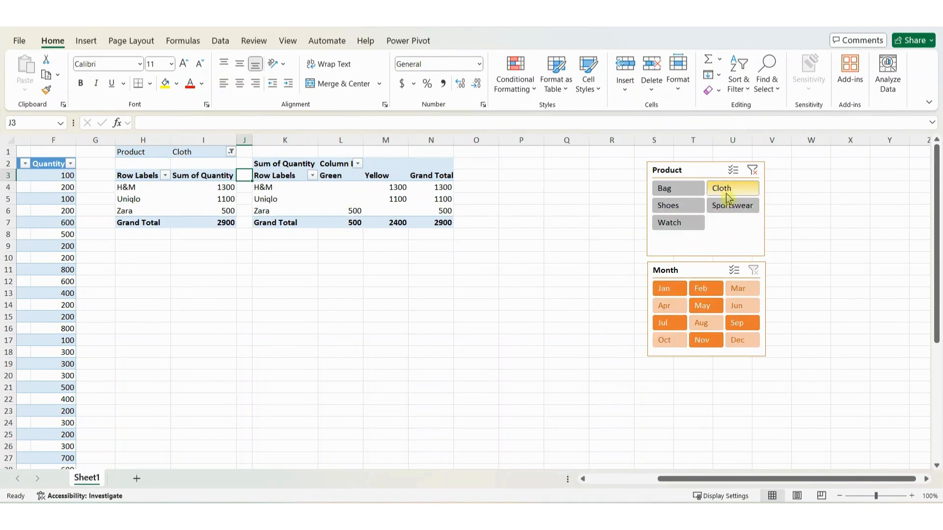
{"action": "left_click", "coordinate": [751, 171]}
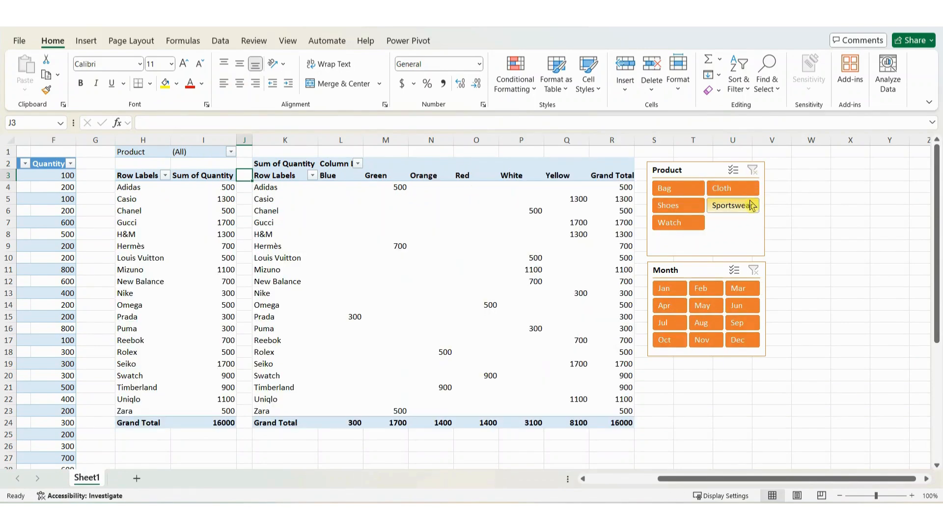